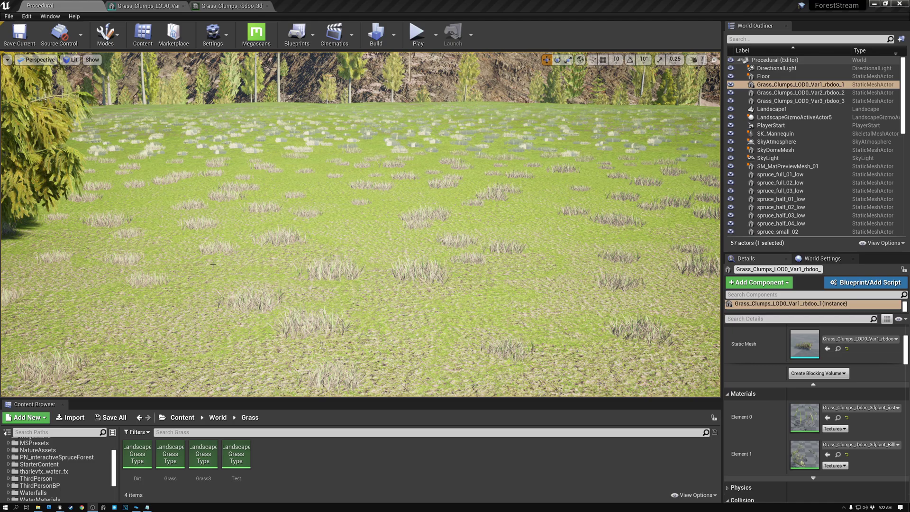
Examine how the near and distant grass clumps render across the landscape
right_drag(227, 229, 227, 204)
scroll(228, 204, down, 3)
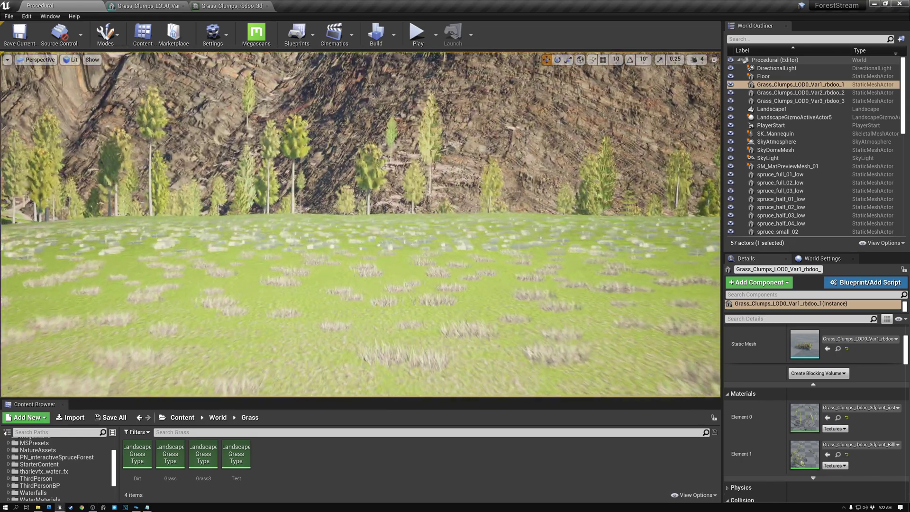
right_drag(227, 204, 228, 202)
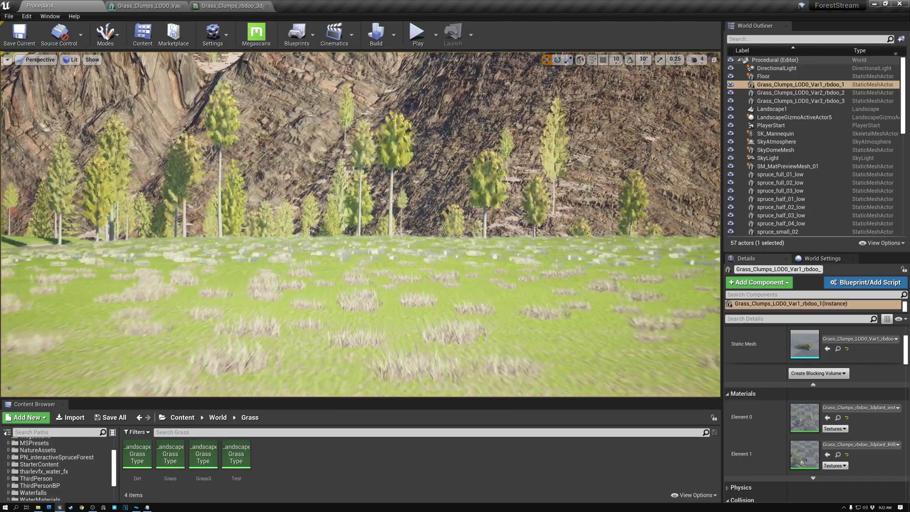
right_drag(227, 202, 230, 201)
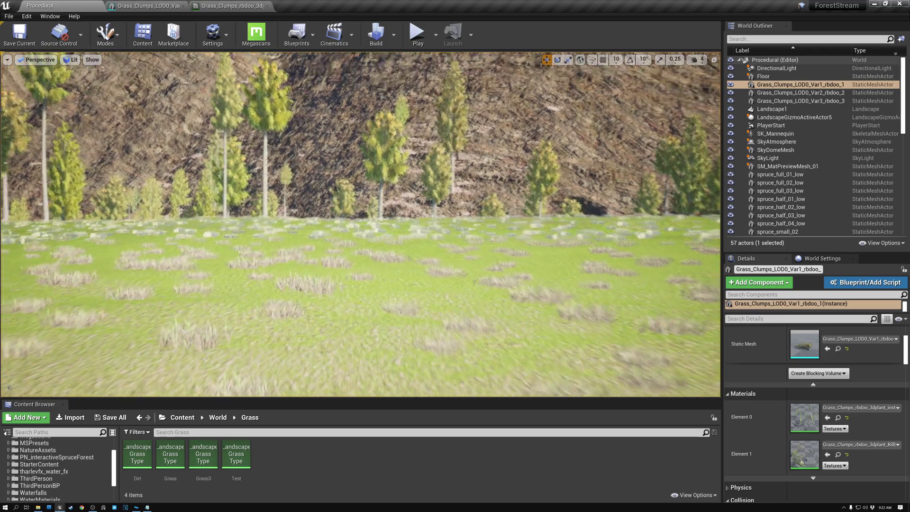
right_drag(230, 201, 230, 201)
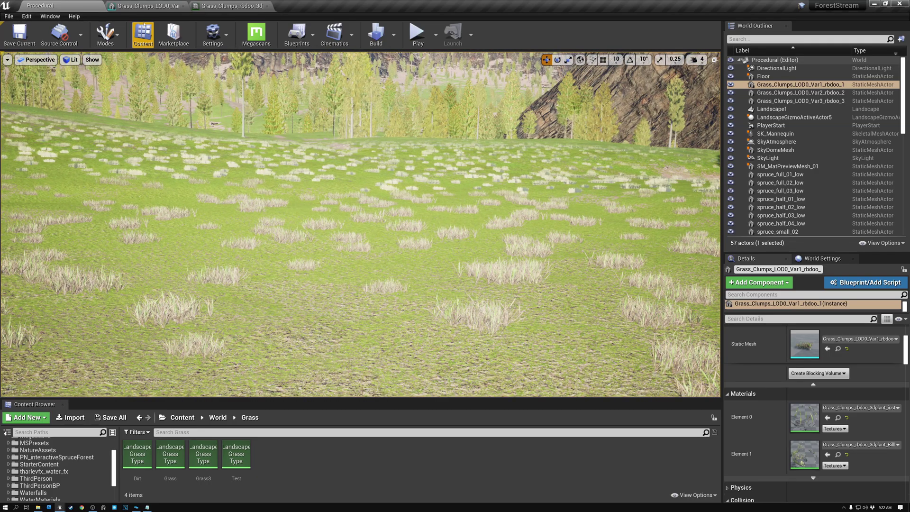
Switch to the Grass_Clumps_LOD0_Var1_rbdoo_1 mesh asset and preview its LOD 3 billboard version
click(145, 7)
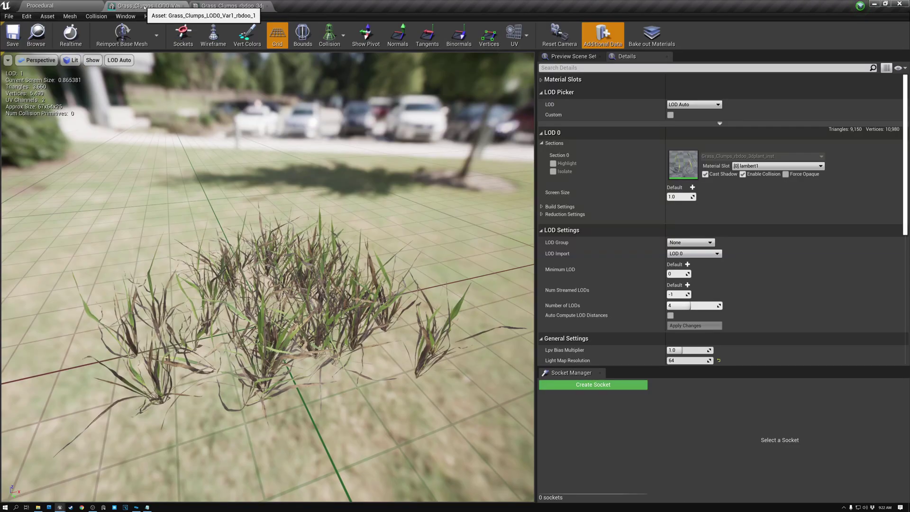
drag(268, 277, 297, 277)
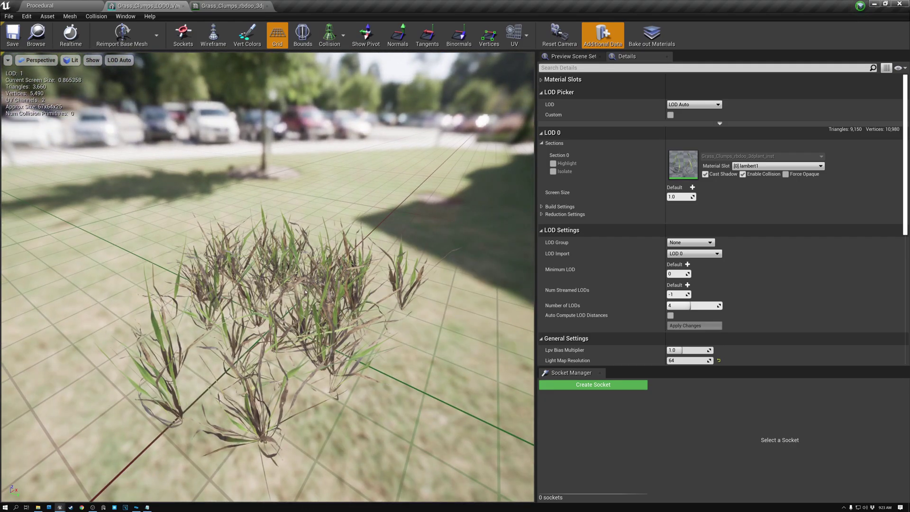
click(695, 105)
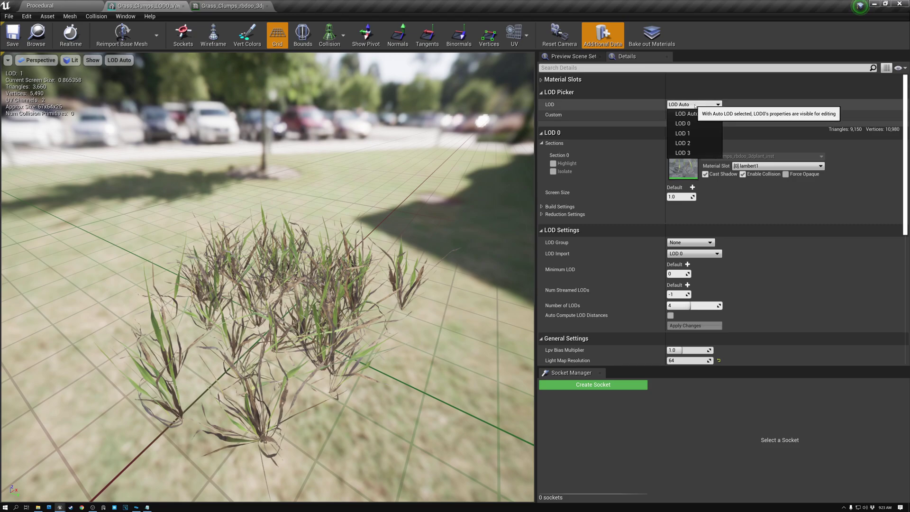
click(688, 153)
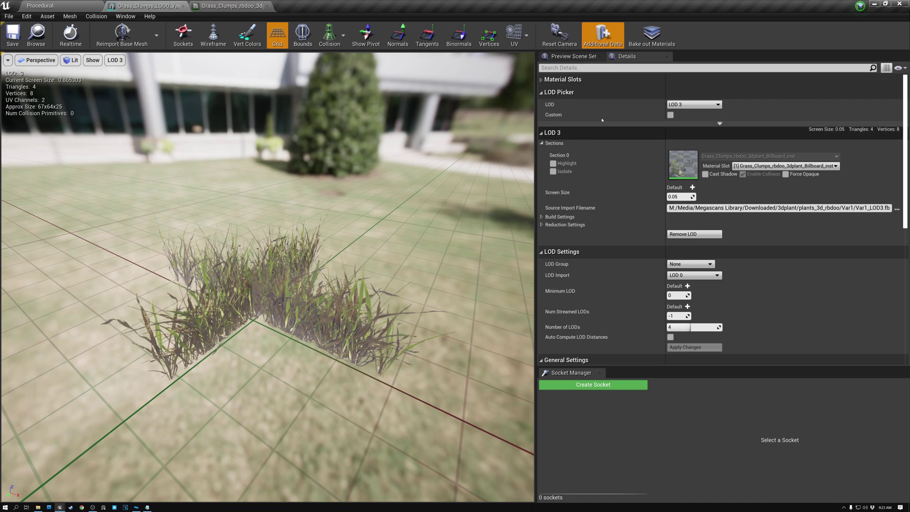
Compare the grass mesh preview under LOD Auto with LOD 3, finishing on LOD 3
click(696, 105)
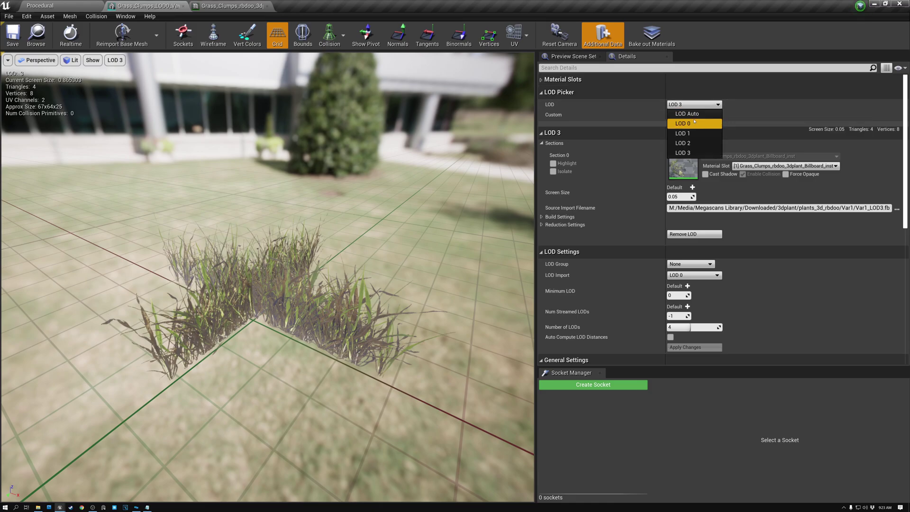
click(685, 110)
drag(298, 312, 297, 312)
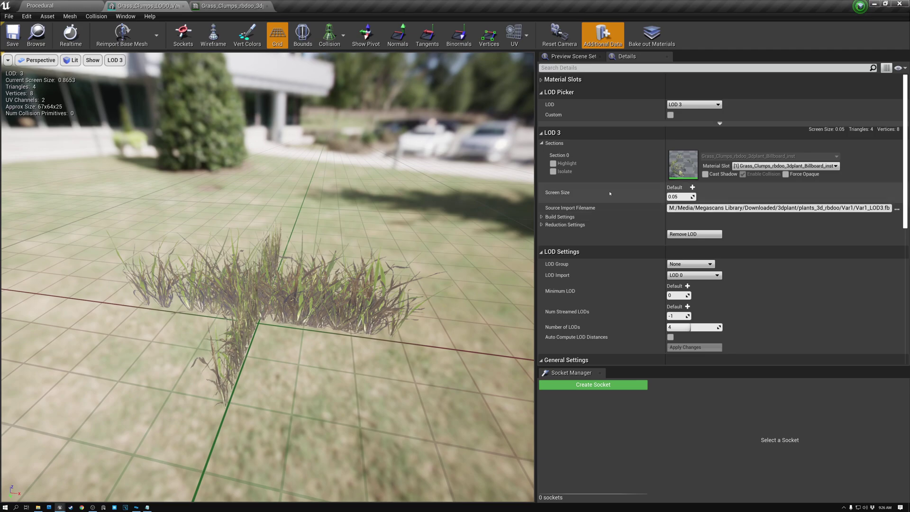
click(692, 105)
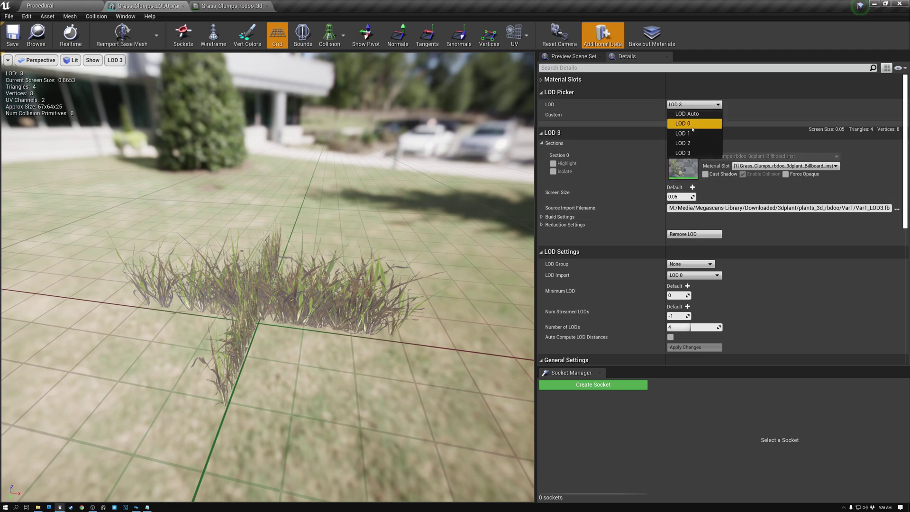
click(684, 153)
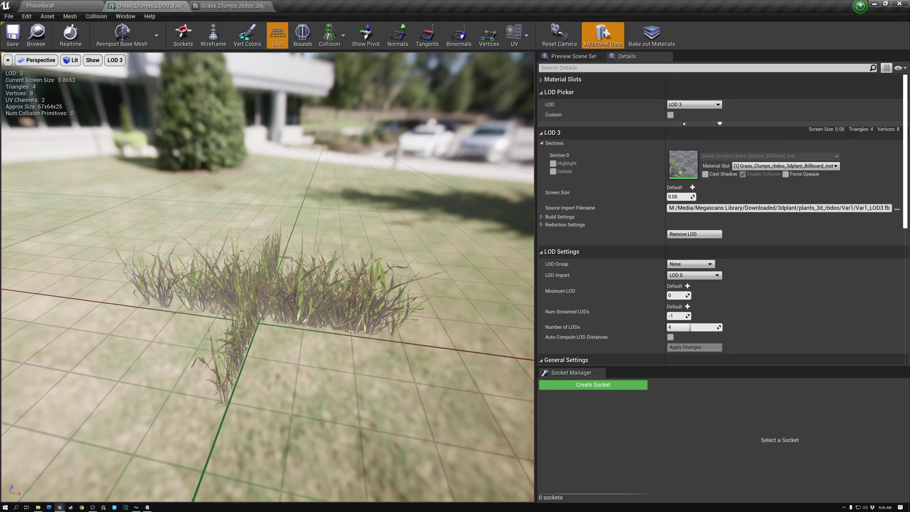
Open the billboard material instance used by LOD 3 and examine its textures, parameters and parent material
double_click(683, 167)
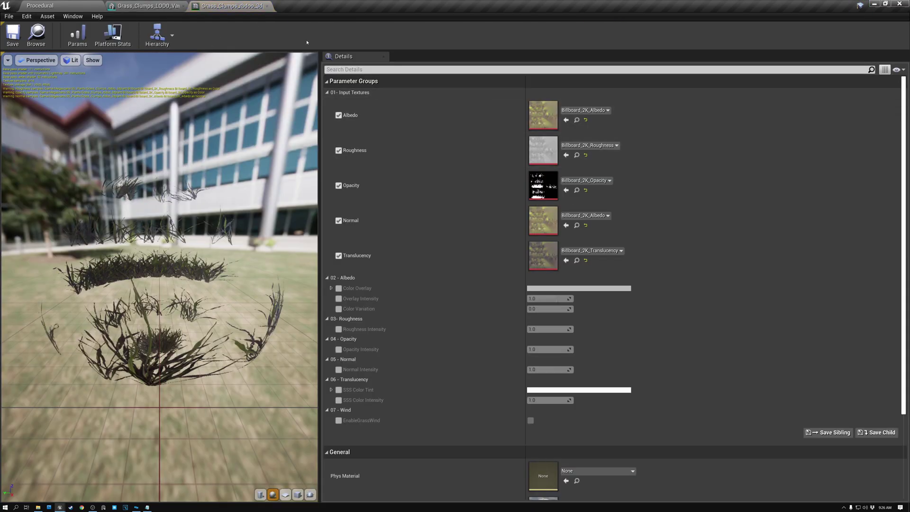
scroll(443, 192, down, 3)
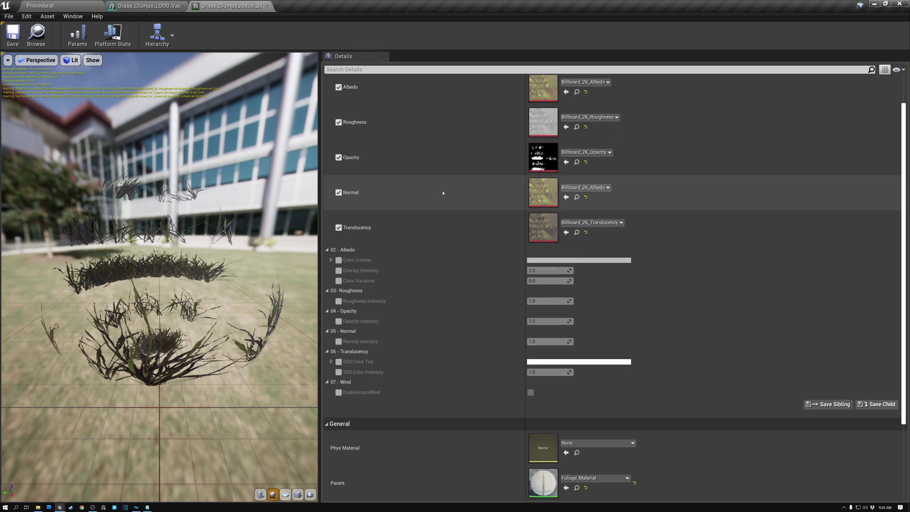
scroll(443, 192, down, 2)
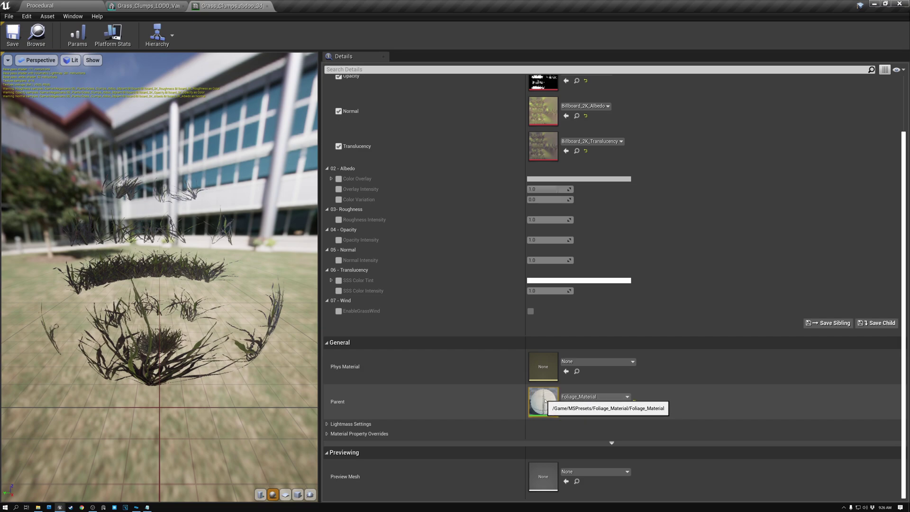
Return to the Procedural level and open the Foliage_Material folder inside MSPresets
click(63, 8)
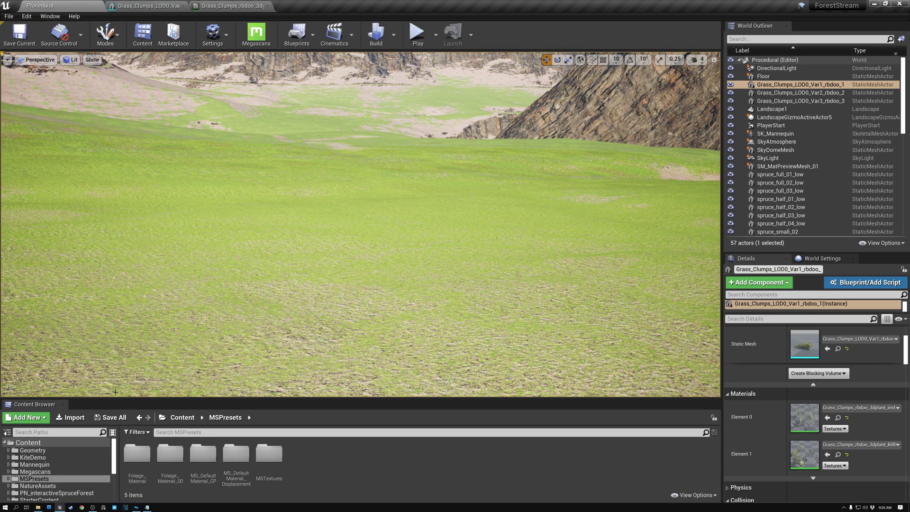
drag(114, 459, 115, 469)
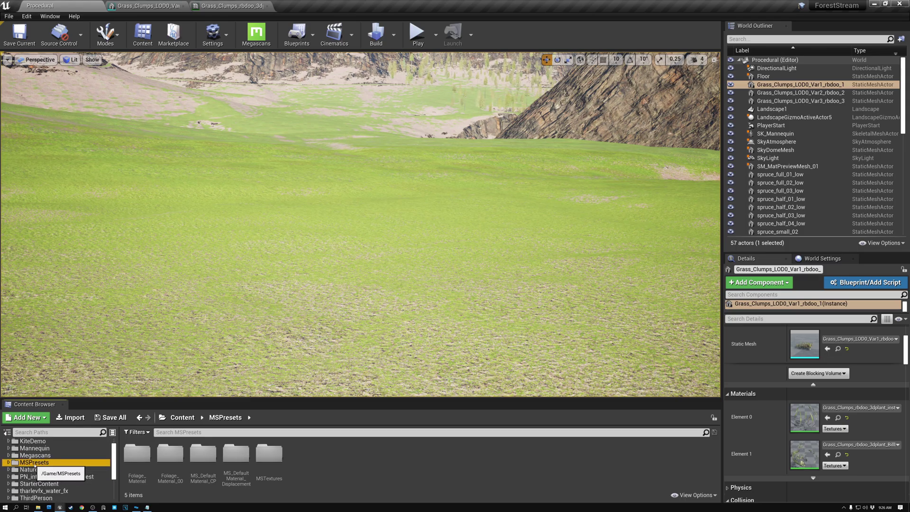
click(8, 462)
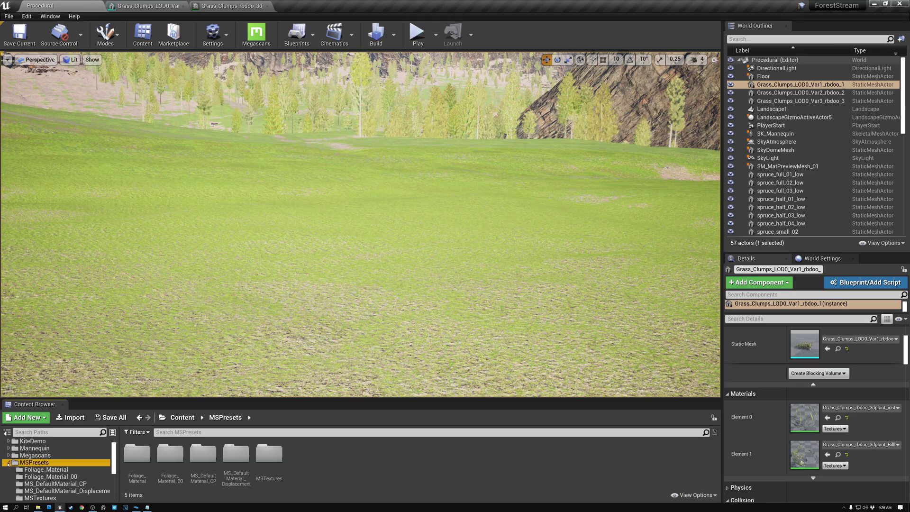
click(42, 469)
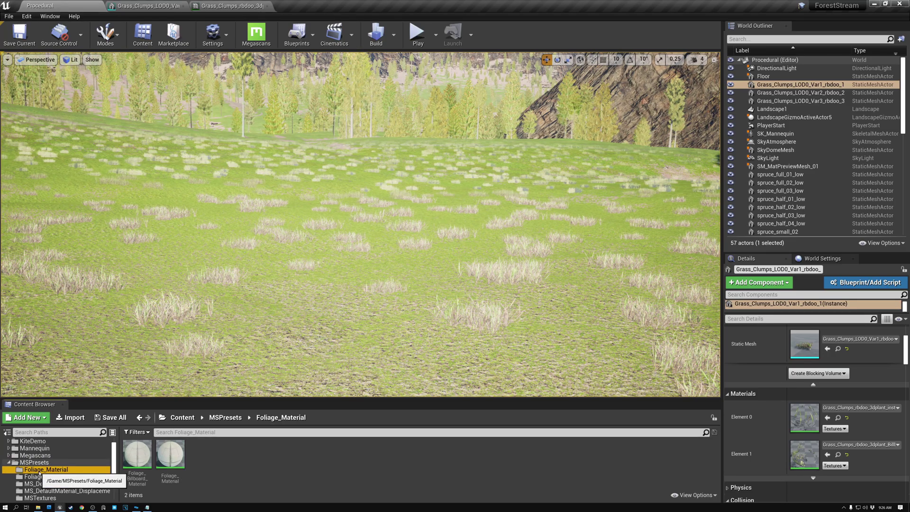
Duplicate the Foliage_Material asset and name the copy Foliage_Material_Billboard
click(179, 458)
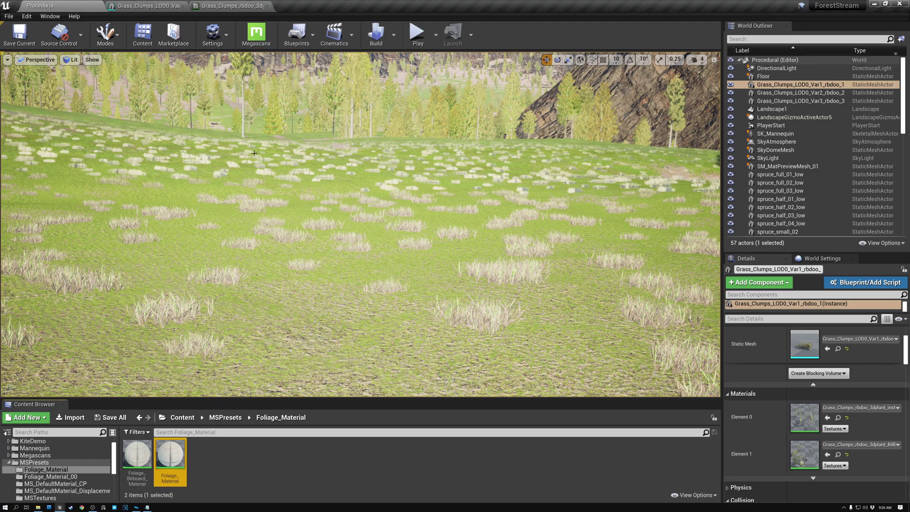
right_click(174, 456)
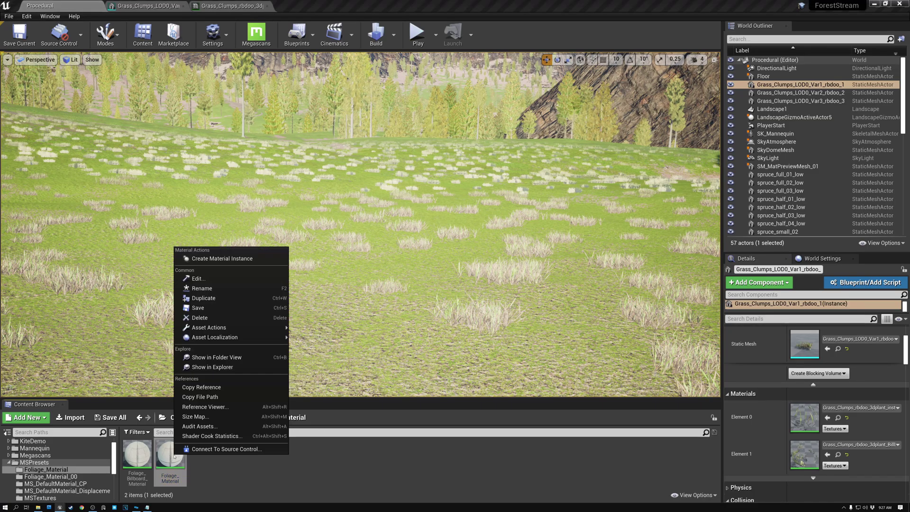
click(208, 298)
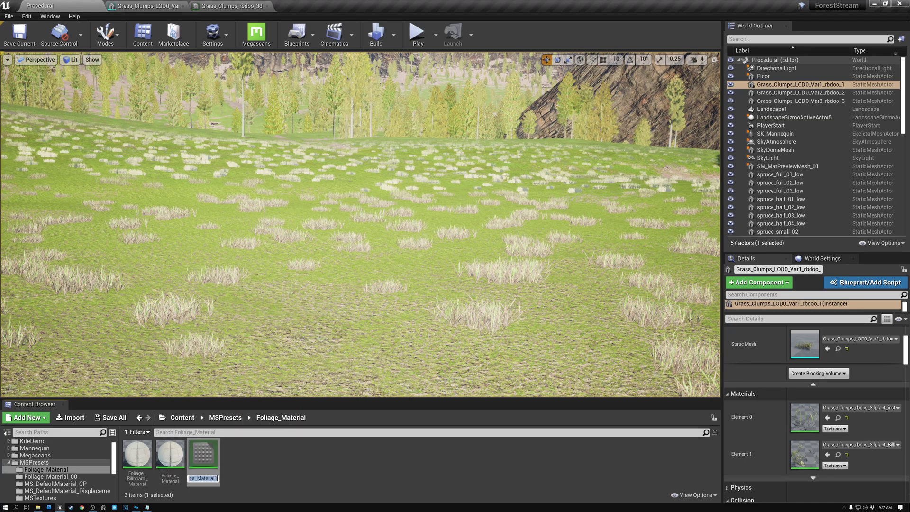
key(BackSpace)
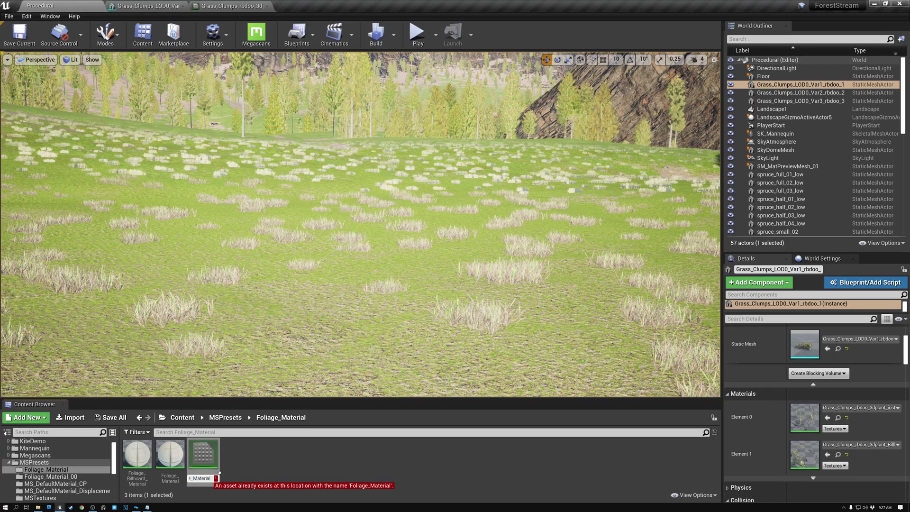
text(_Billb)
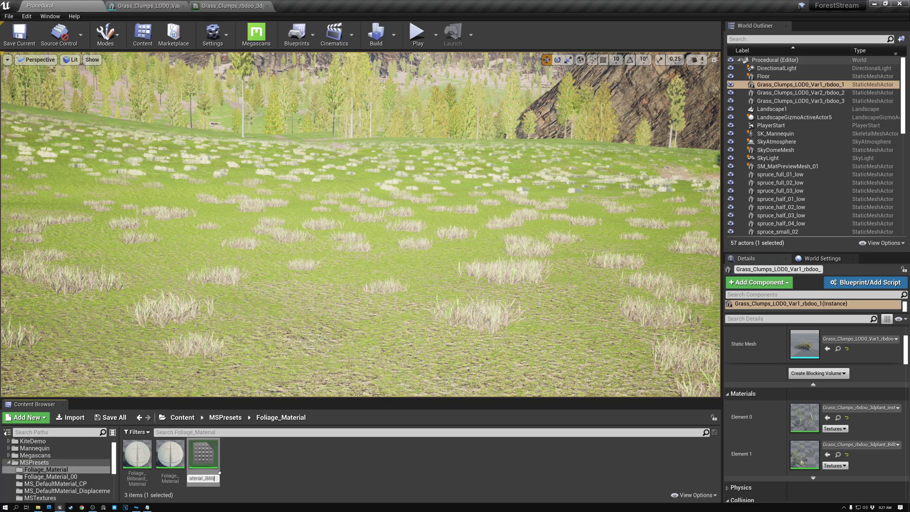
text(oard)
key(Return)
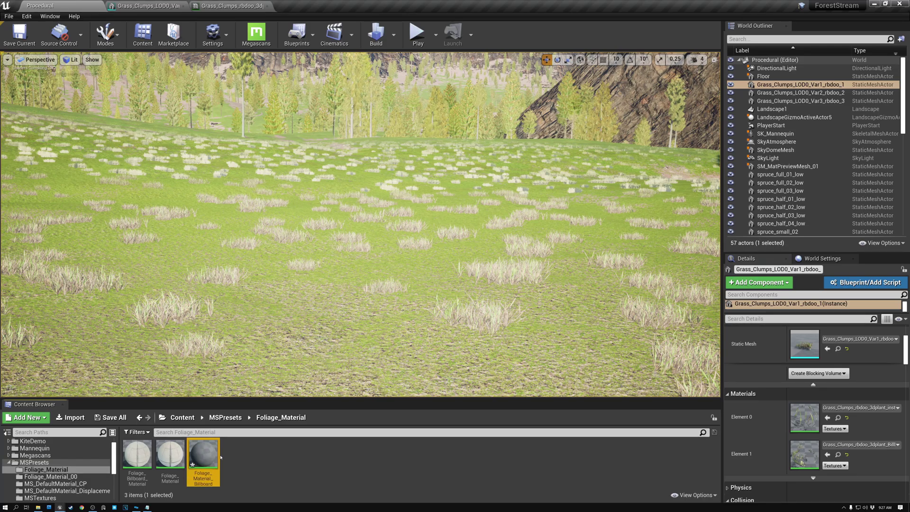
Open Foliage_Material_Billboard and examine the PerInstanceFadeAmount, Multiply and DitherTemporalAA nodes feeding its Opacity Mask
double_click(201, 453)
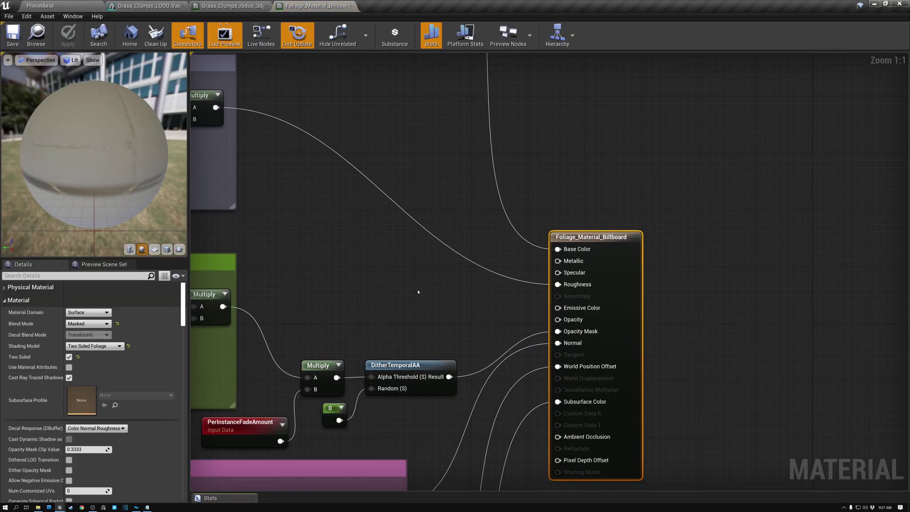
scroll(417, 291, down, 3)
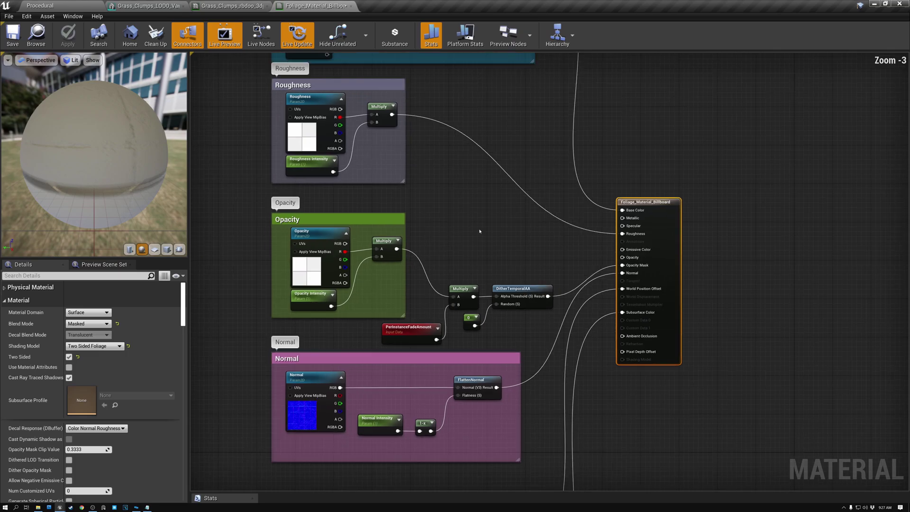
scroll(479, 231, up, 2)
scroll(486, 242, up, 1)
right_drag(483, 248, 537, 204)
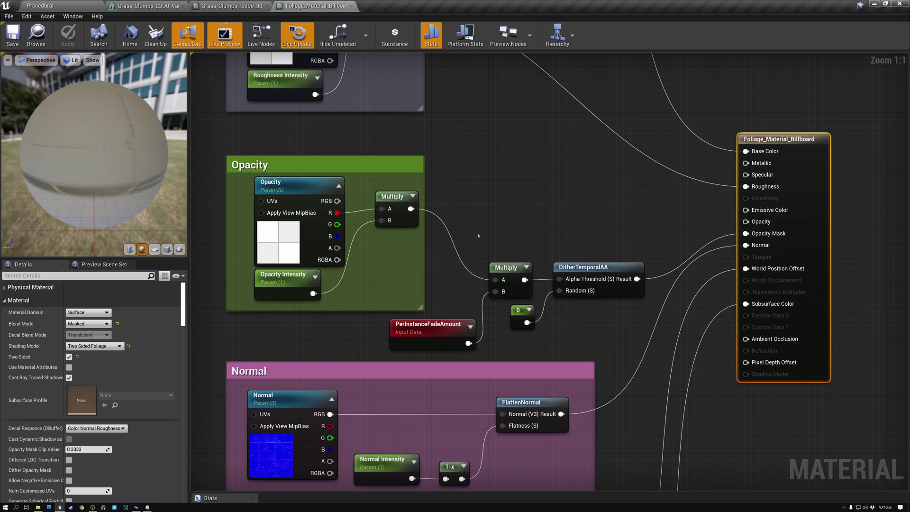
click(439, 333)
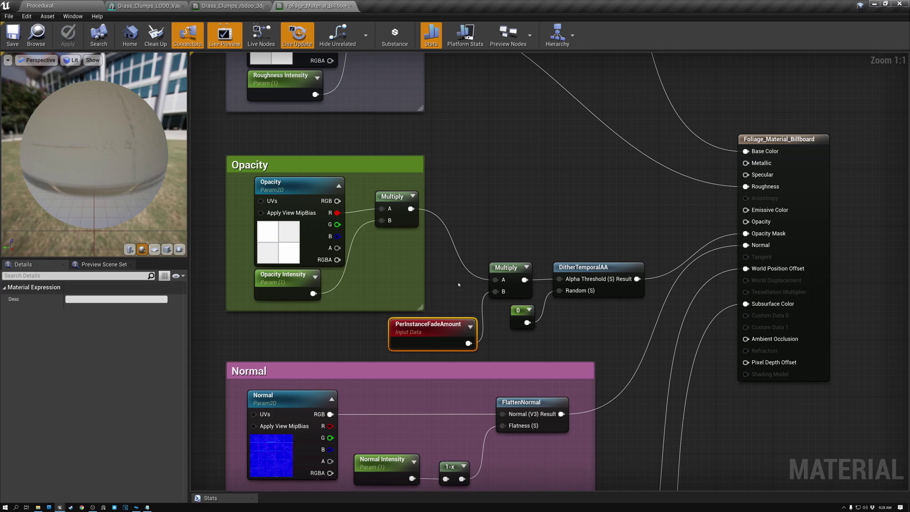
drag(447, 253, 588, 343)
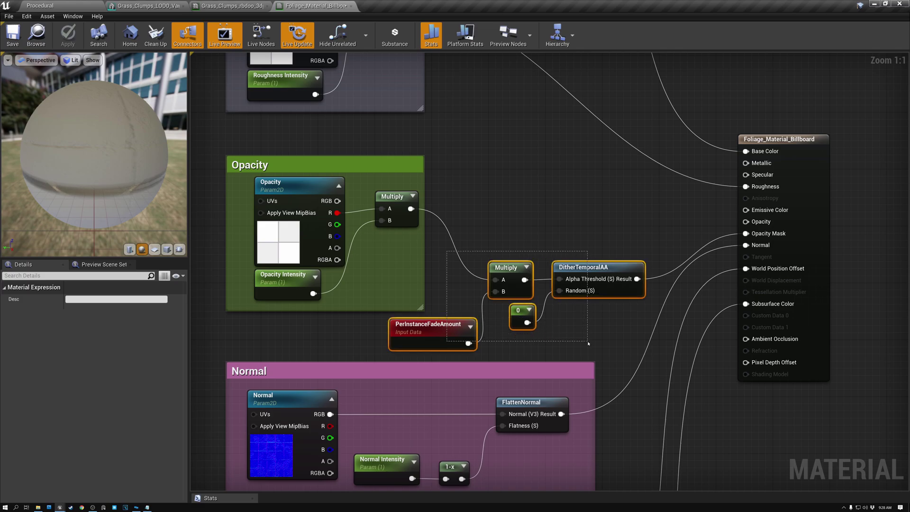
drag(588, 343, 587, 340)
click(532, 208)
Delete the Roughness texture, Roughness Intensity and Multiply nodes along with their Roughness comment box
scroll(532, 189, down, 4)
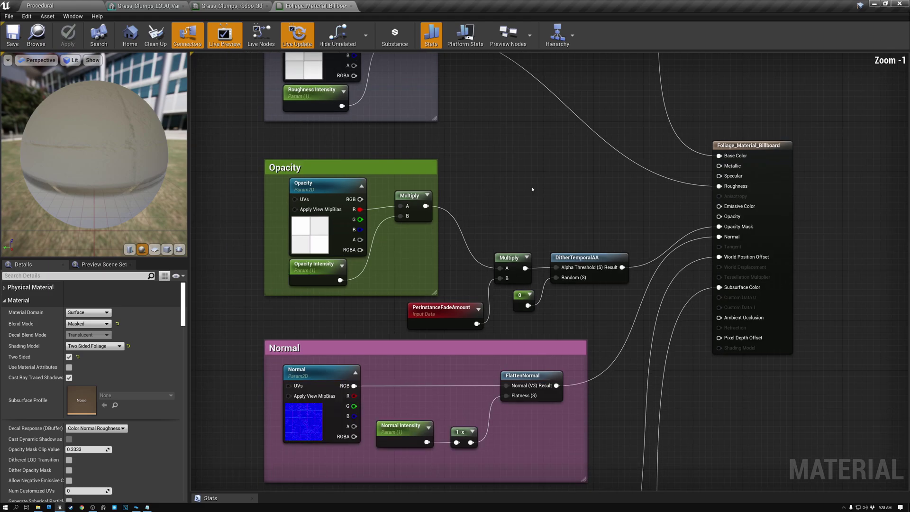
right_drag(536, 186, 513, 345)
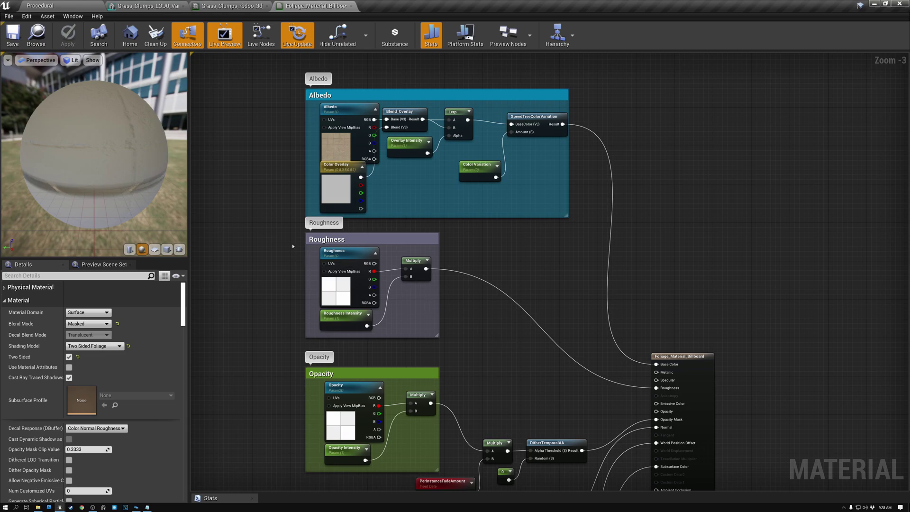
drag(292, 244, 490, 344)
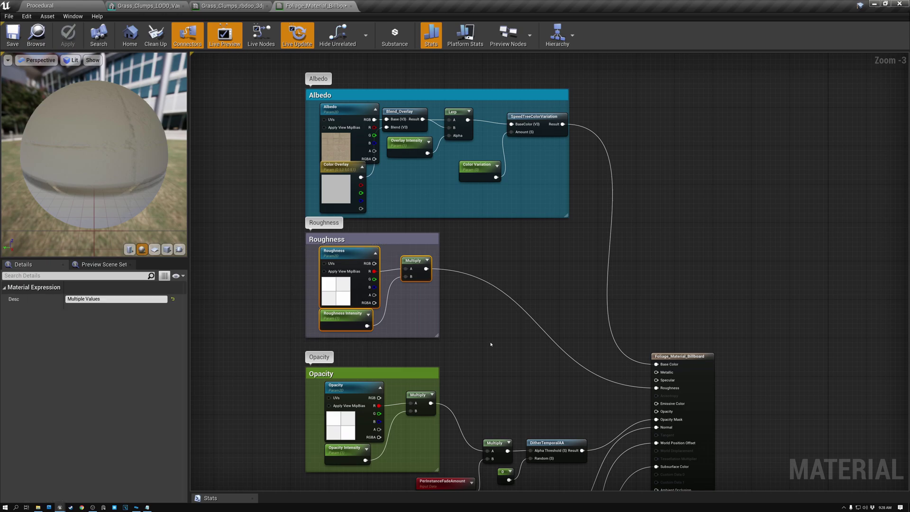
key(Delete)
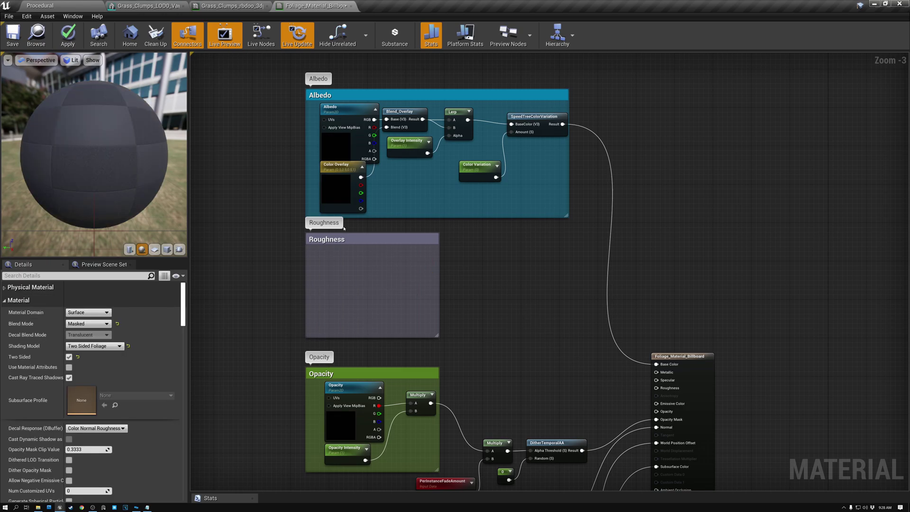
click(422, 274)
key(Delete)
right_drag(554, 352, 487, 266)
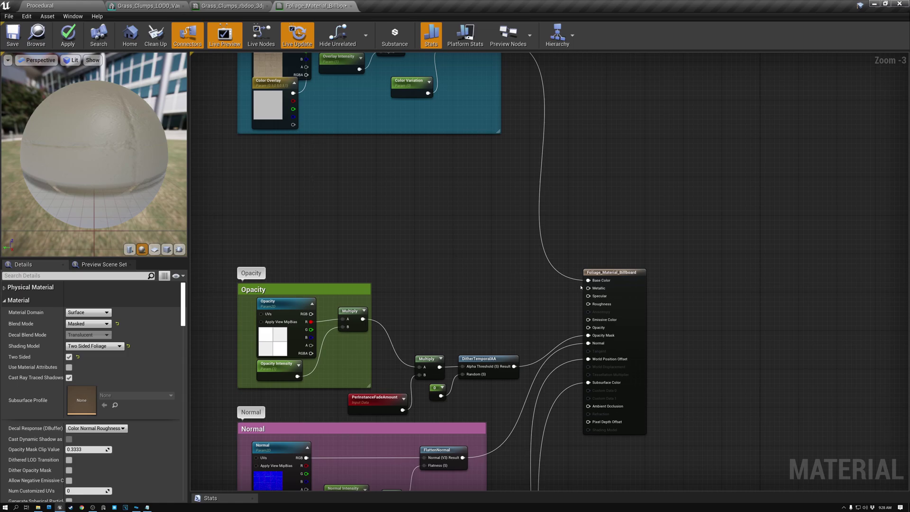
Add a constant node with value 1 and connect it to the material's Roughness input
scroll(581, 287, up, 2)
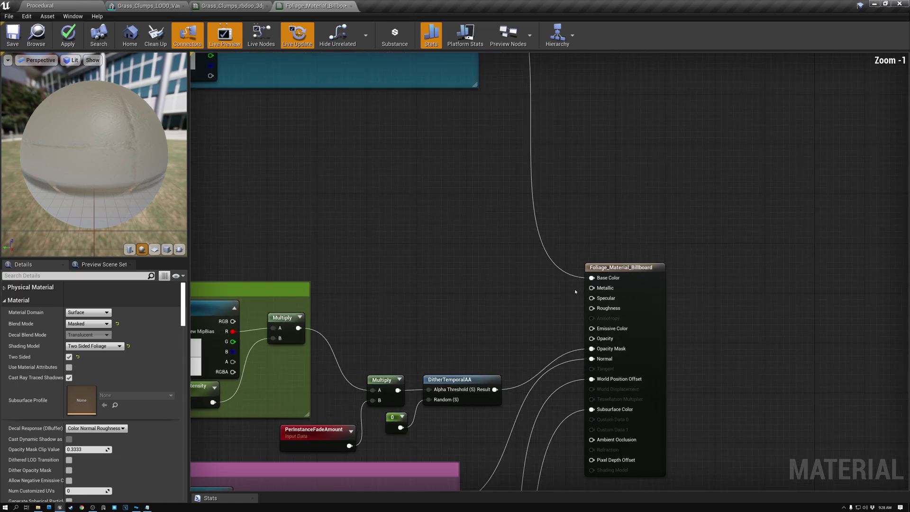
click(536, 300)
drag(545, 303, 526, 288)
click(88, 299)
text(1)
key(Return)
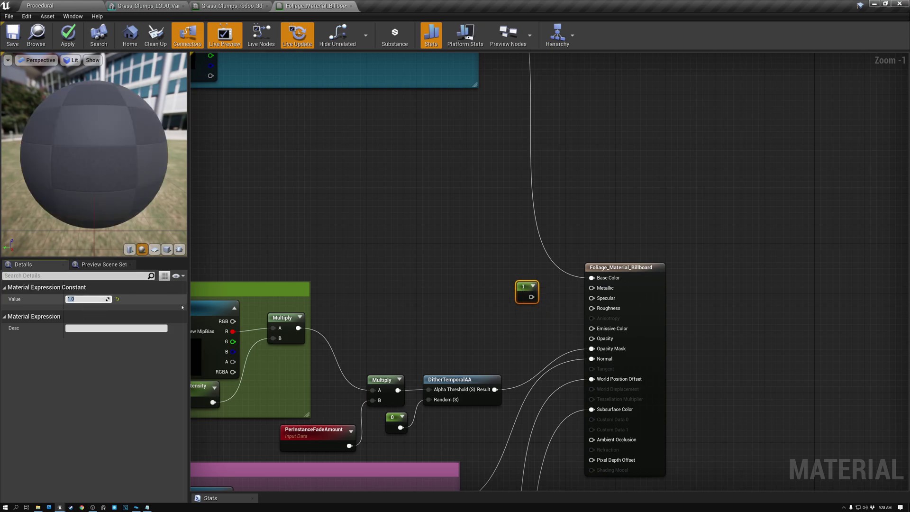
drag(531, 297, 591, 308)
Delete the Wind comment box together with all of its nodes, including SimpleGrassWind, Vertex Color and EnableGrassWind
right_drag(448, 315, 531, 64)
right_drag(437, 337, 473, 203)
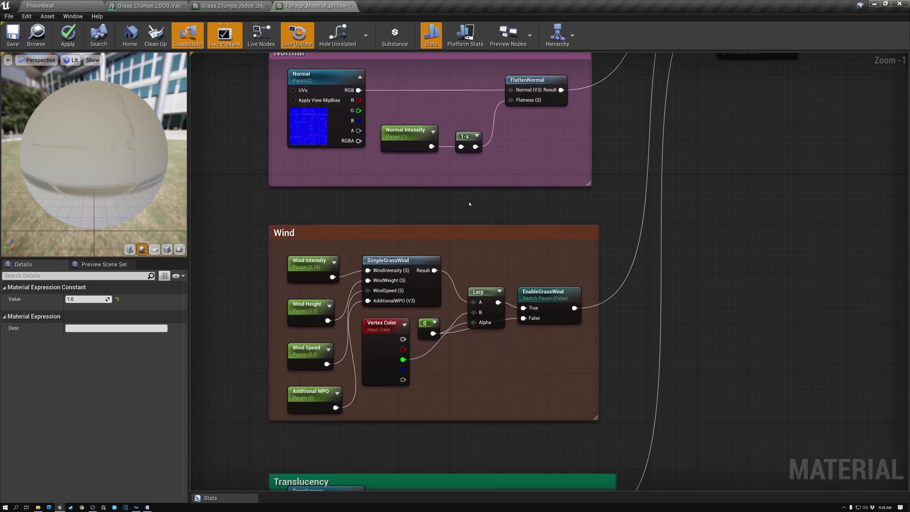
drag(242, 206, 469, 343)
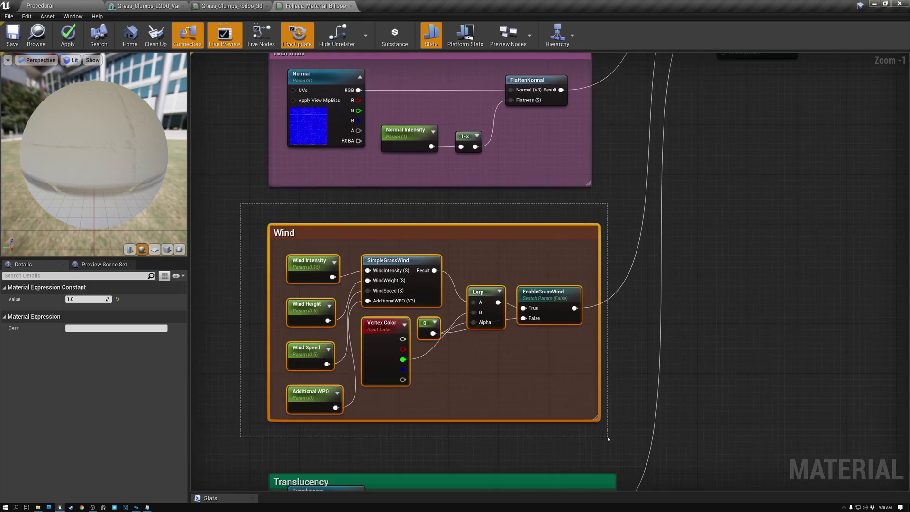
key(Delete)
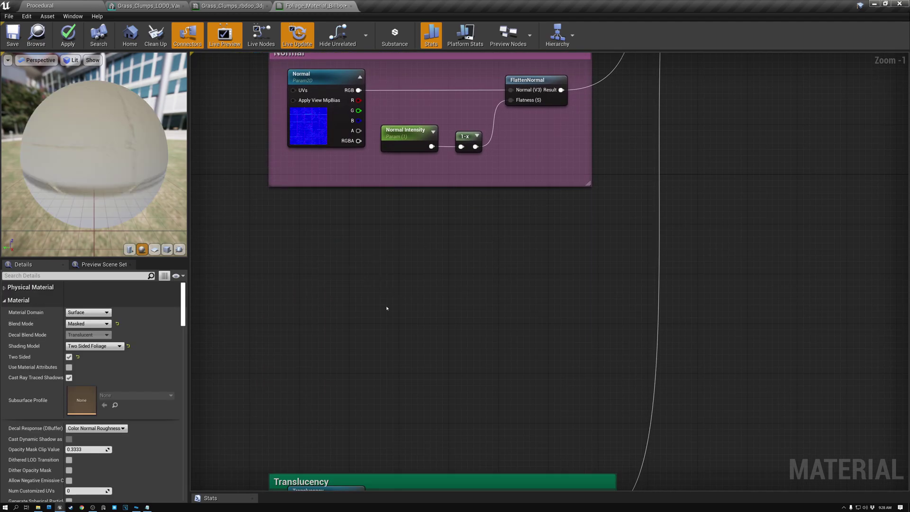
Move the Translucency comment box and all of its nodes up to just below the Normal group
right_drag(386, 308, 382, 152)
drag(223, 271, 618, 495)
scroll(458, 239, down, 3)
right_drag(450, 227, 443, 264)
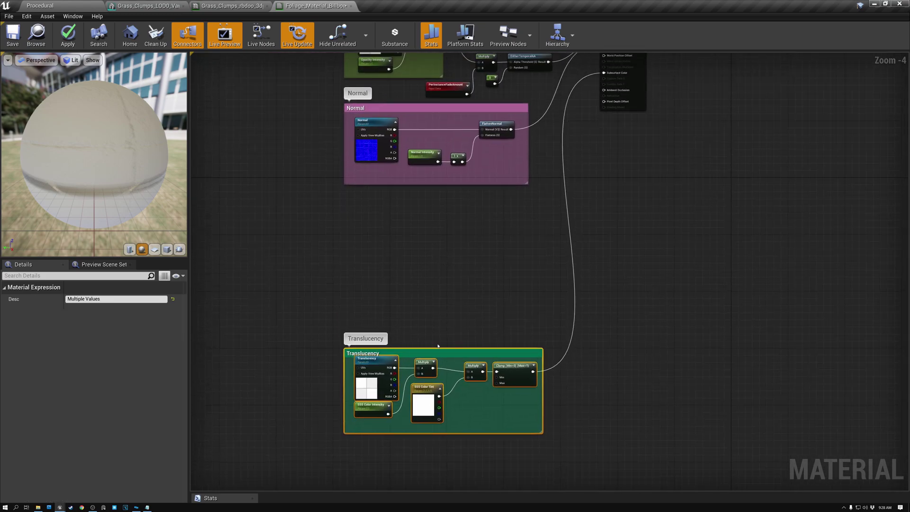
drag(435, 348, 437, 207)
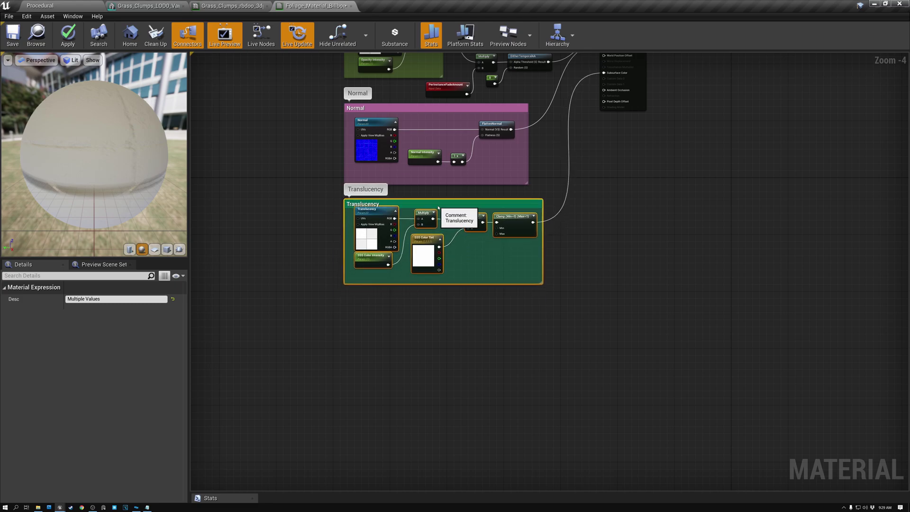
right_drag(547, 134, 532, 431)
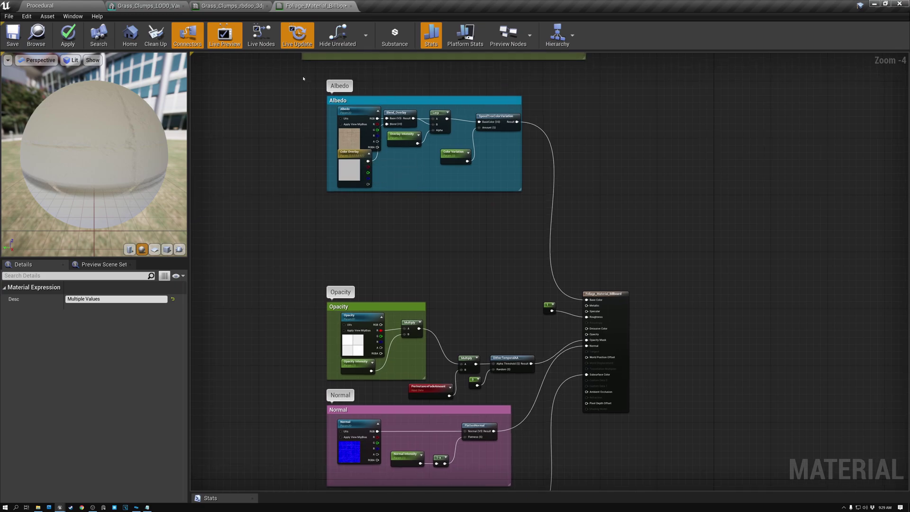
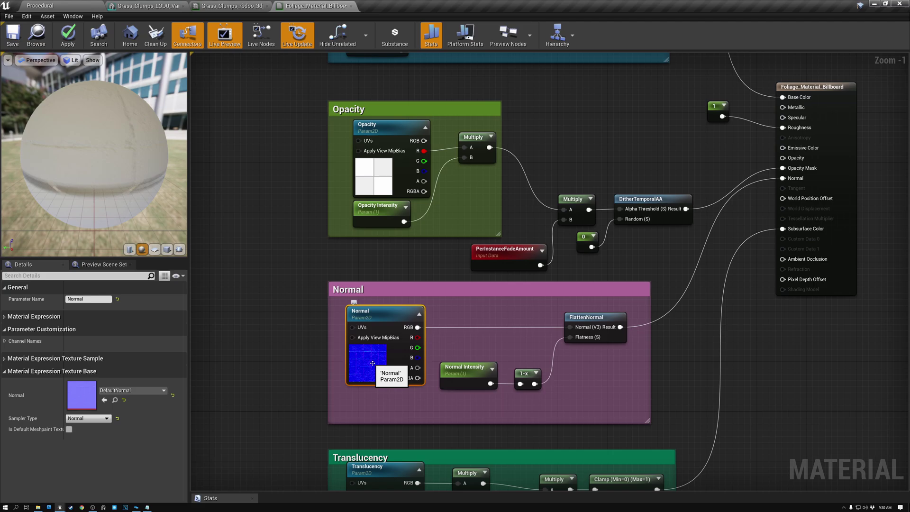
Delete the Normal texture parameter node from the Normal group
key(Delete)
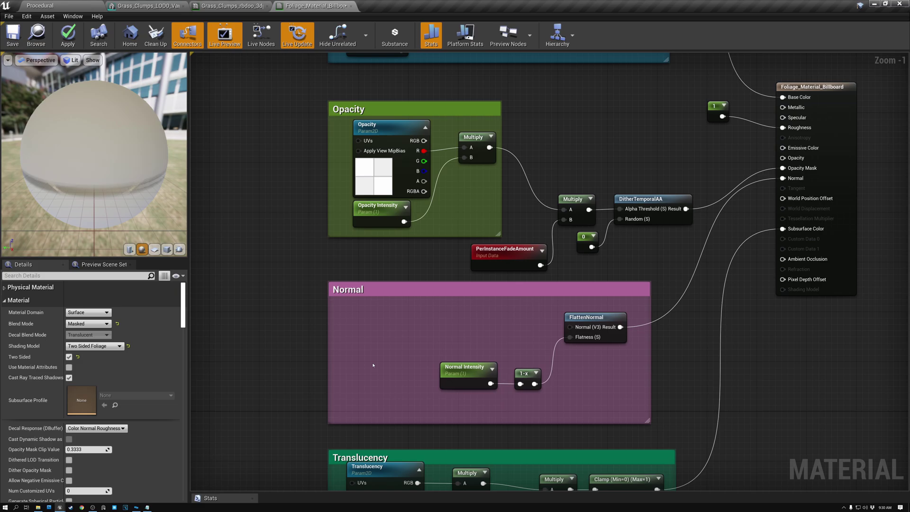
scroll(308, 294, down, 4)
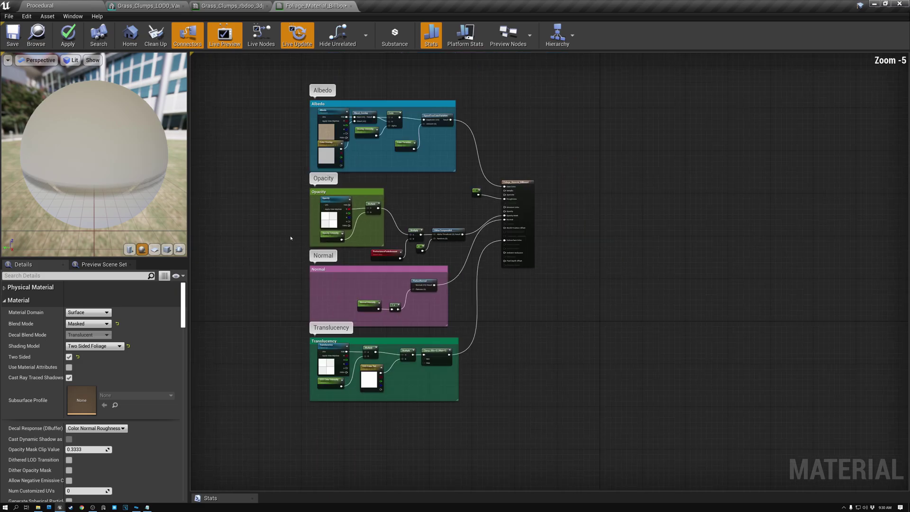
scroll(291, 238, up, 1)
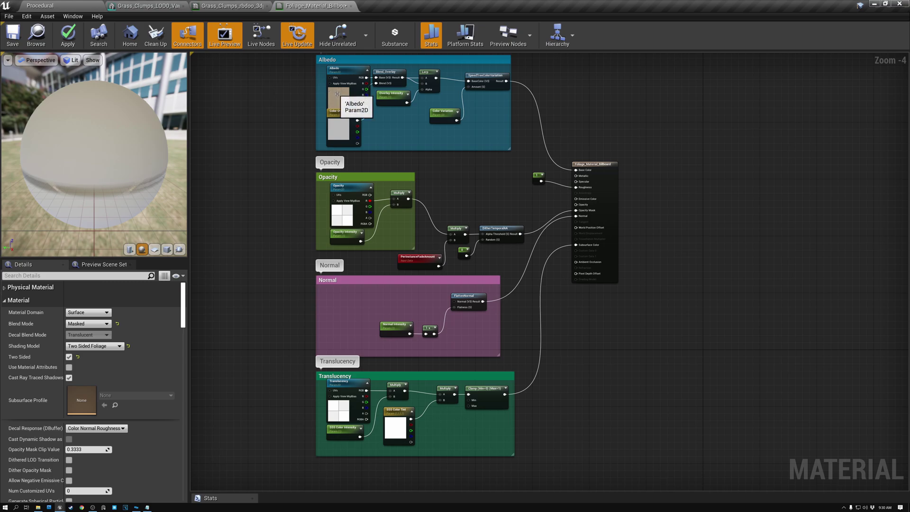
Examine the remaining Albedo, Opacity and Translucency texture parameter nodes and the texture-less Normal group
click(338, 93)
click(344, 216)
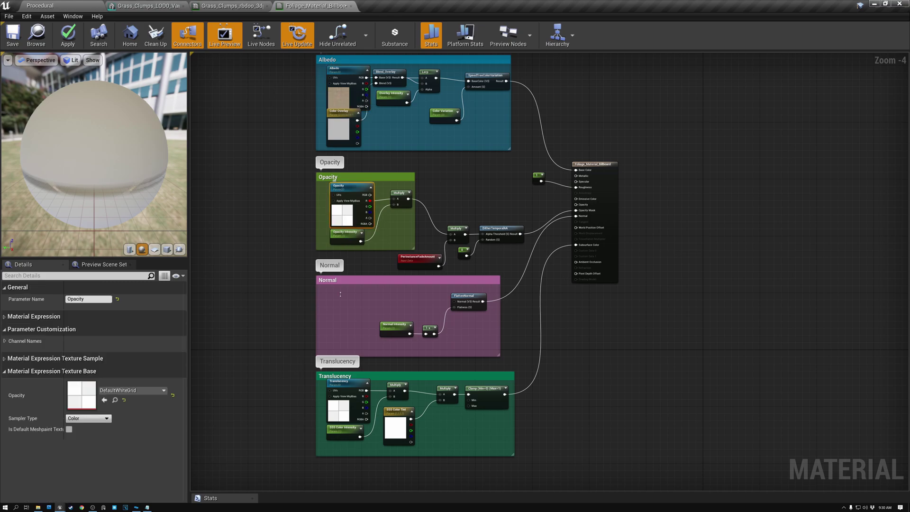
click(338, 407)
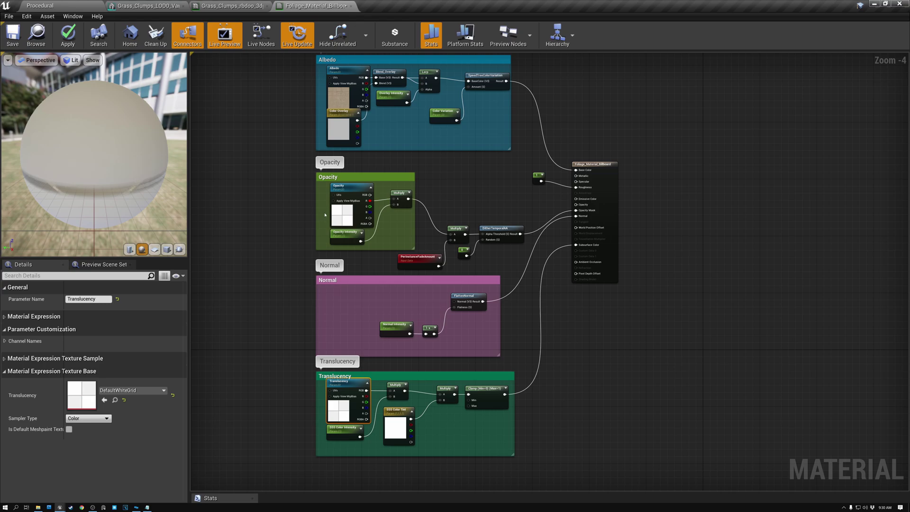
click(342, 214)
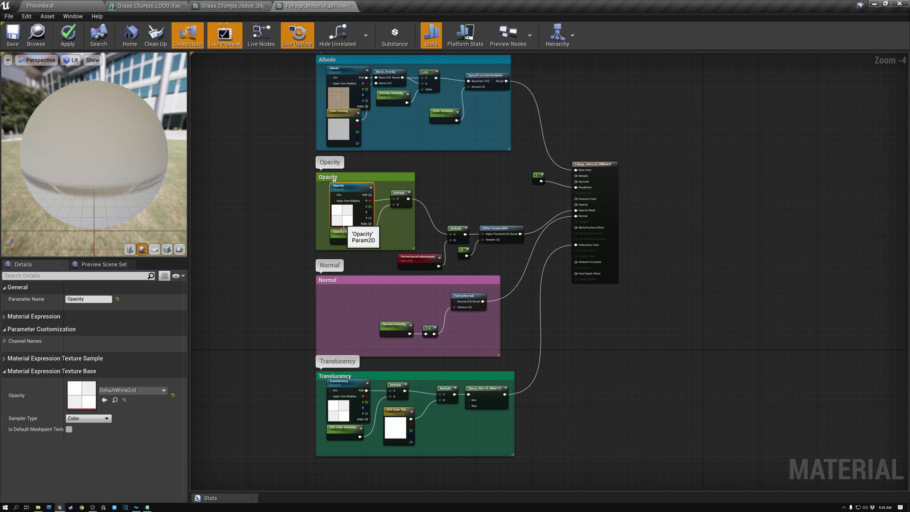
click(341, 406)
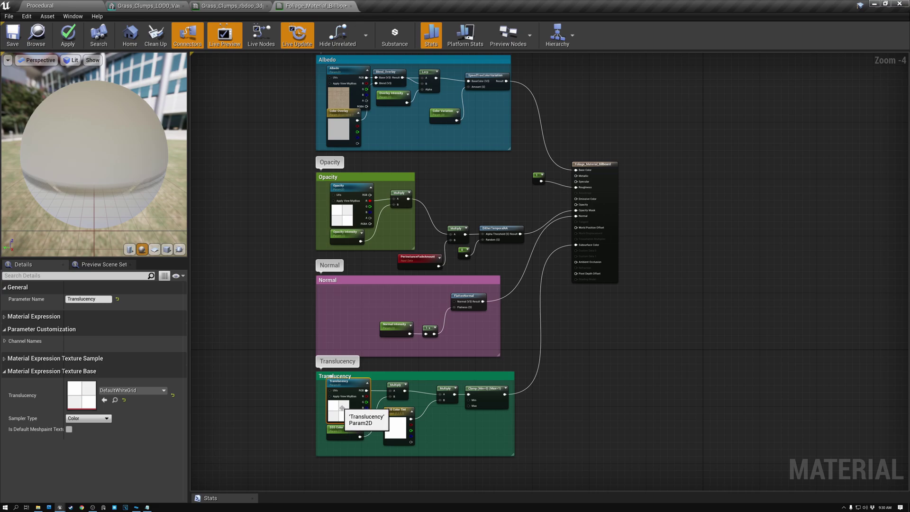
click(346, 215)
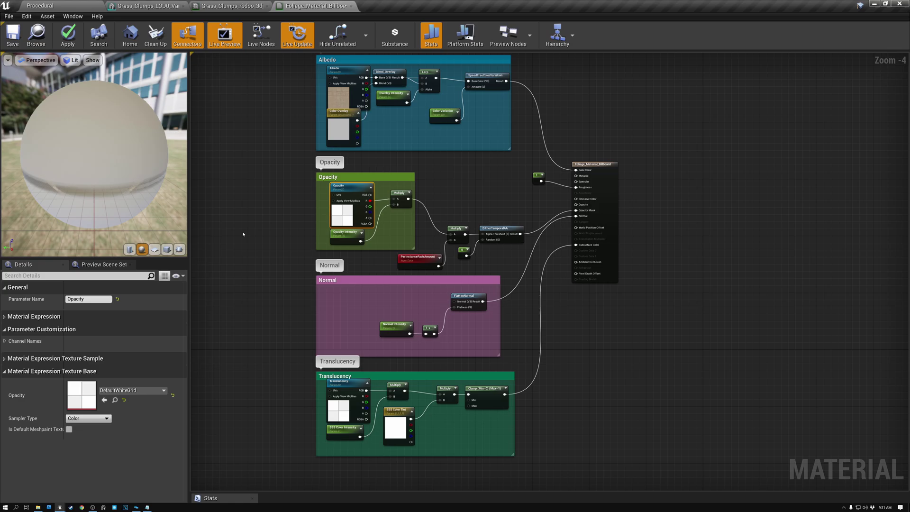
scroll(306, 303, up, 4)
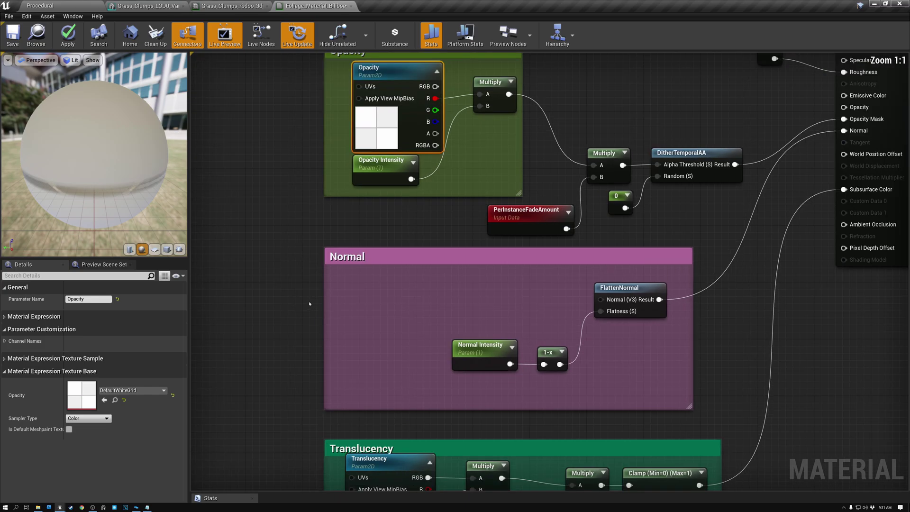
right_drag(299, 333, 271, 258)
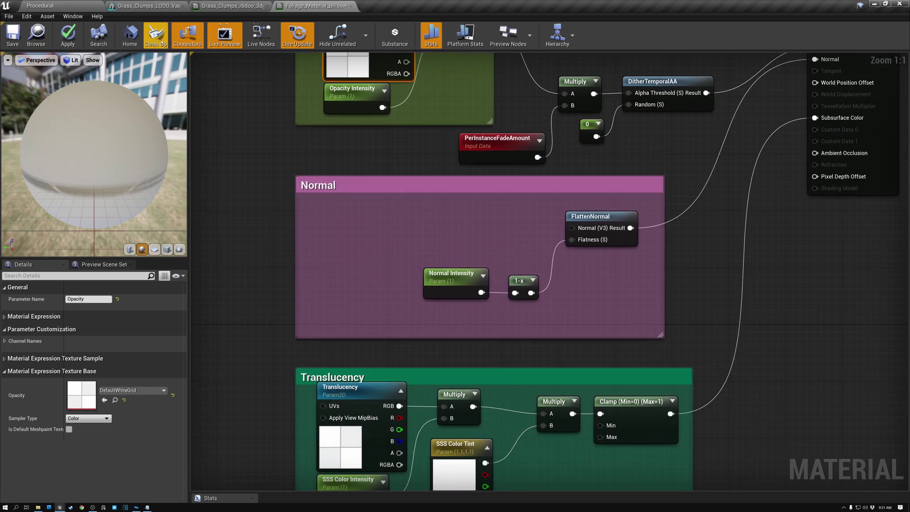
Return to the Procedural level and examine the grass clumps in the World Normal buffer visualization
click(75, 8)
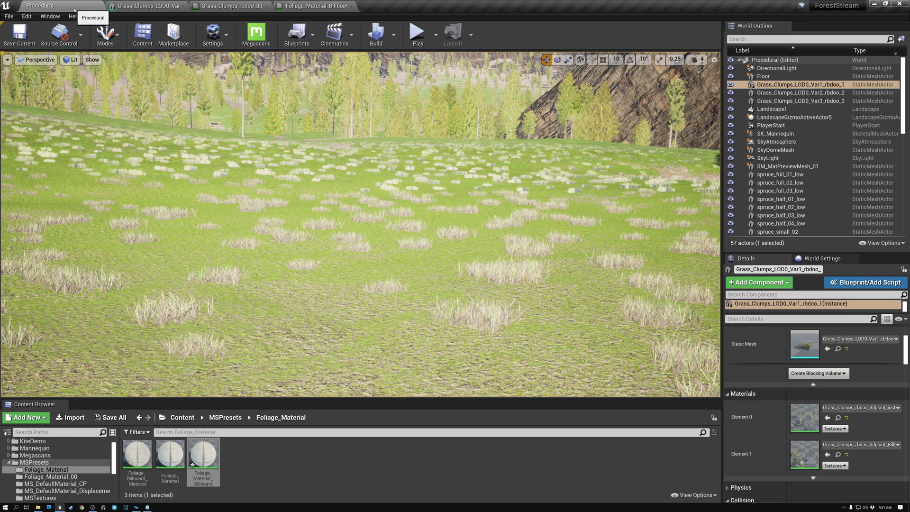
click(72, 61)
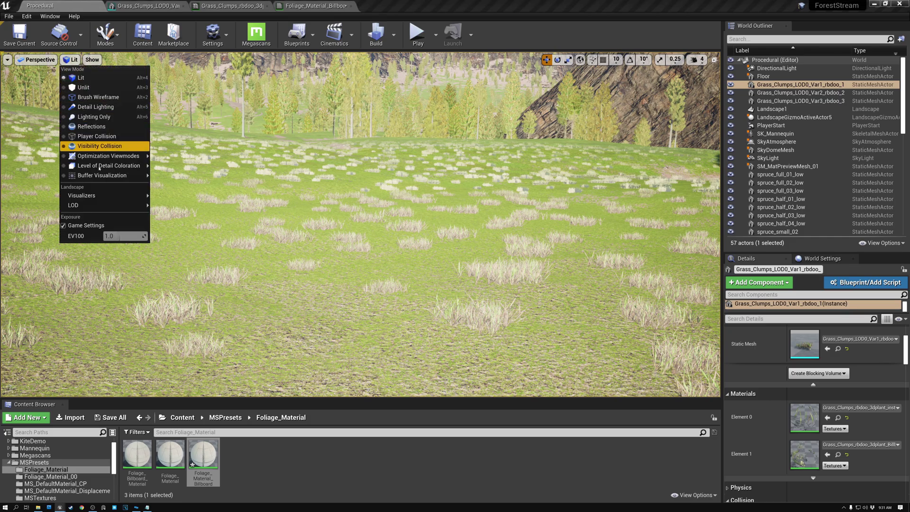
mouse_move(139, 179)
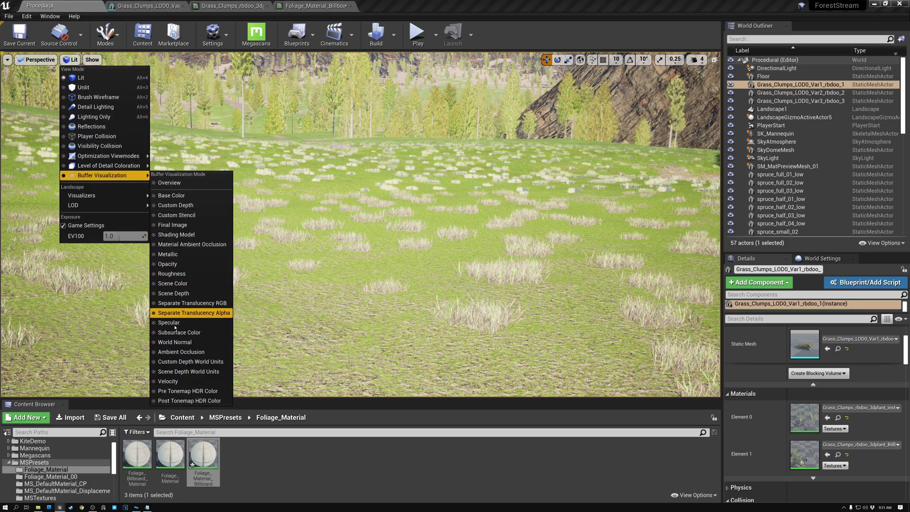
click(170, 341)
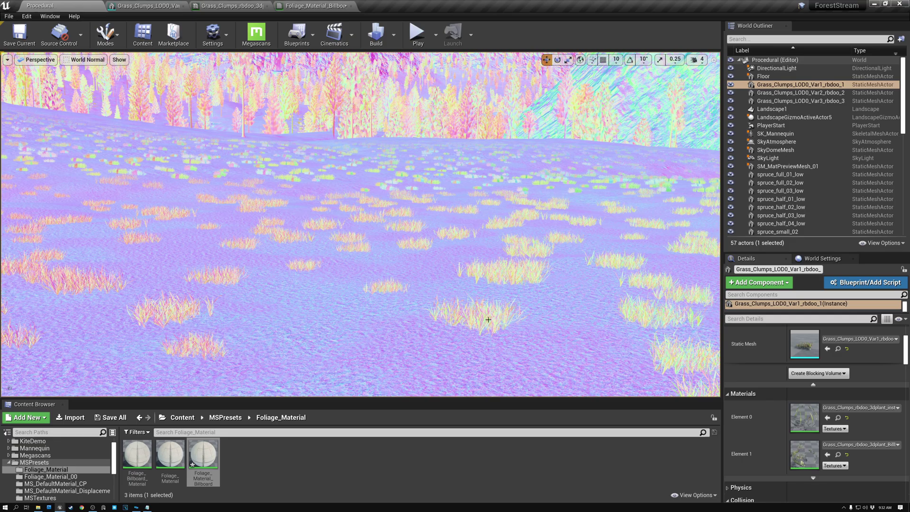
mouse_move(488, 300)
right_down()
mouse_move(602, 300)
mouse_move(498, 294)
right_up()
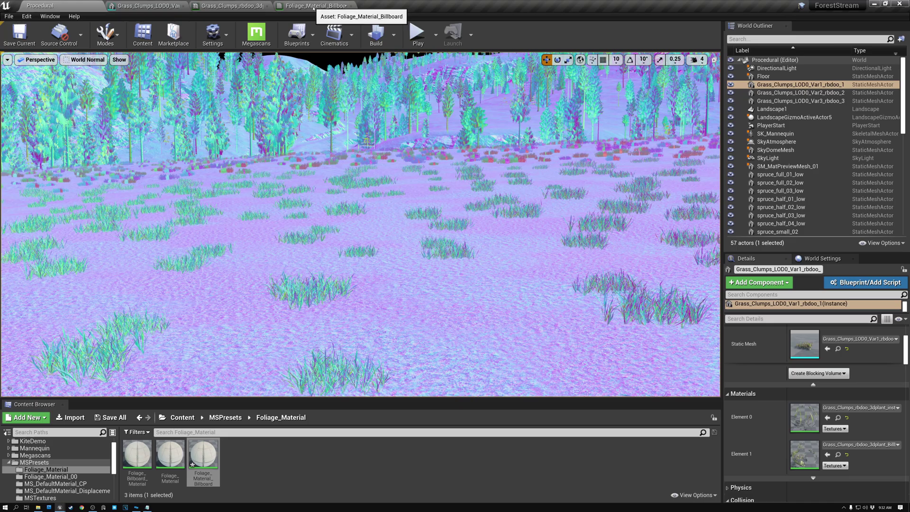
Return to Foliage_Material_Billboard and add a Constant 3Vector of 0,0,1 beside the Normal group, collapsing its preview
click(313, 7)
right_drag(253, 231, 406, 231)
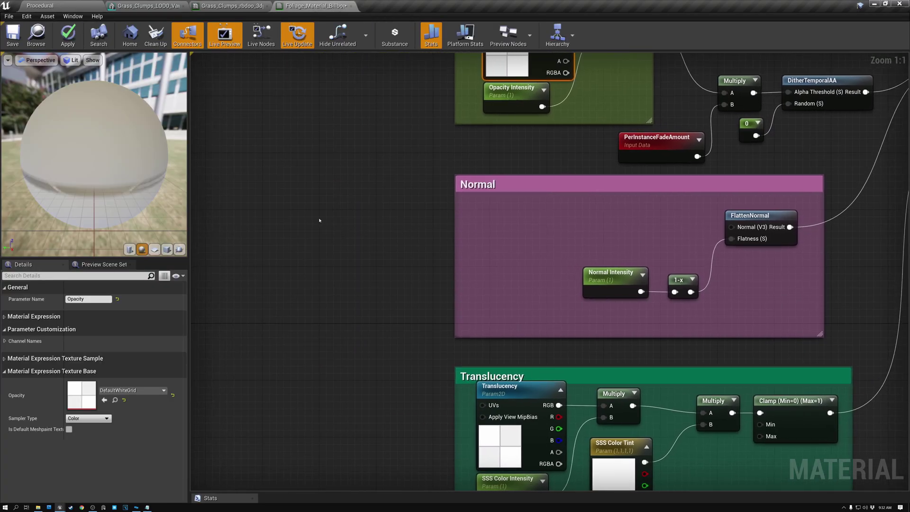
click(293, 216)
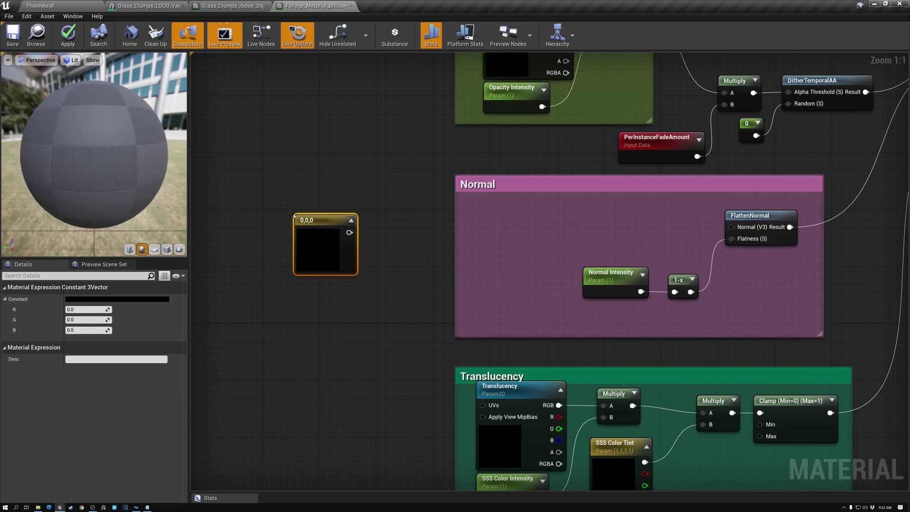
click(87, 329)
text(1)
key(Return)
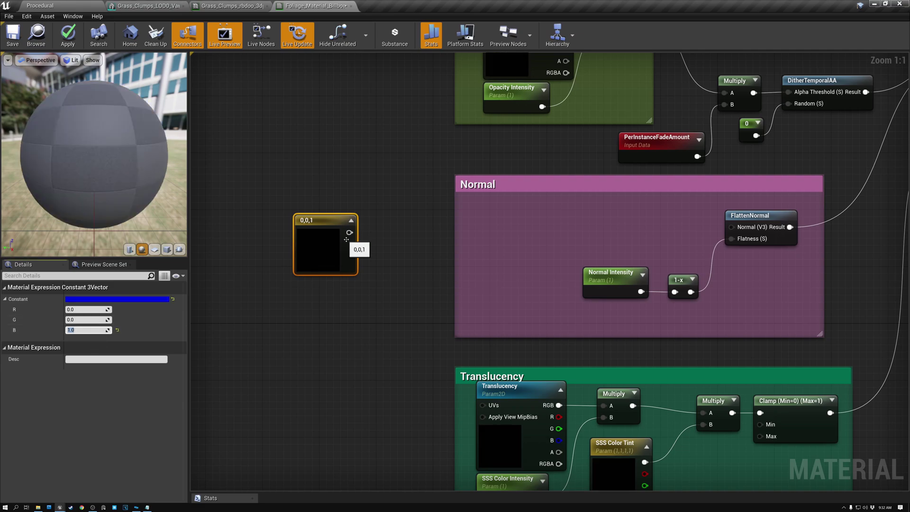
click(351, 220)
drag(306, 221, 325, 216)
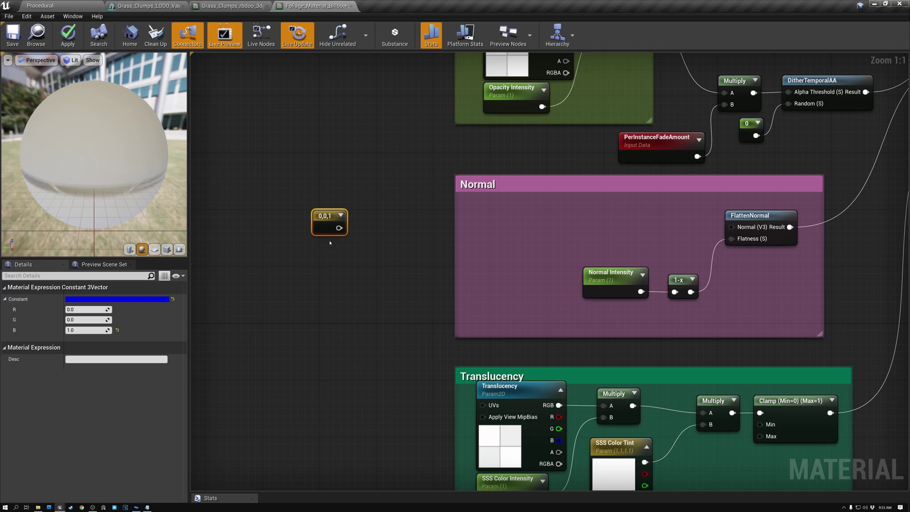
Add a TwoSidedSign node just below the 0,0,1 vector node
right_click(318, 255)
text(twp)
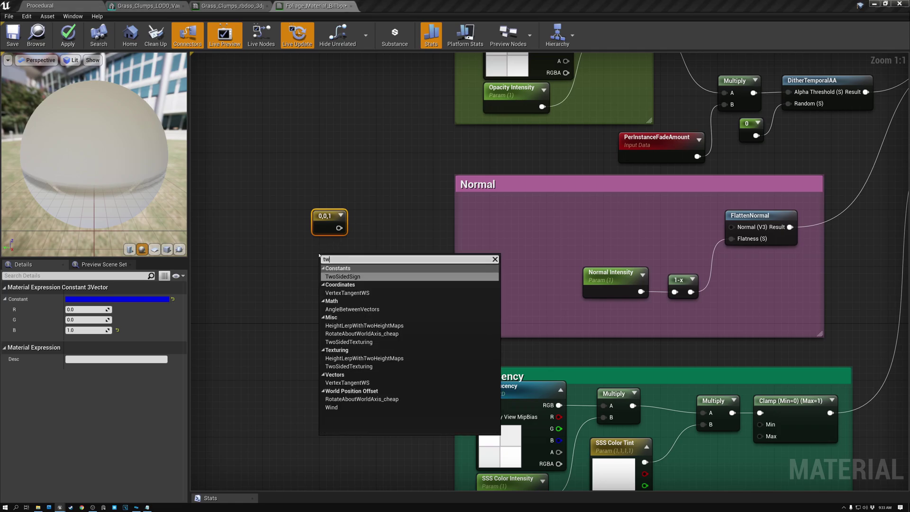
key(BackSpace)
text(o)
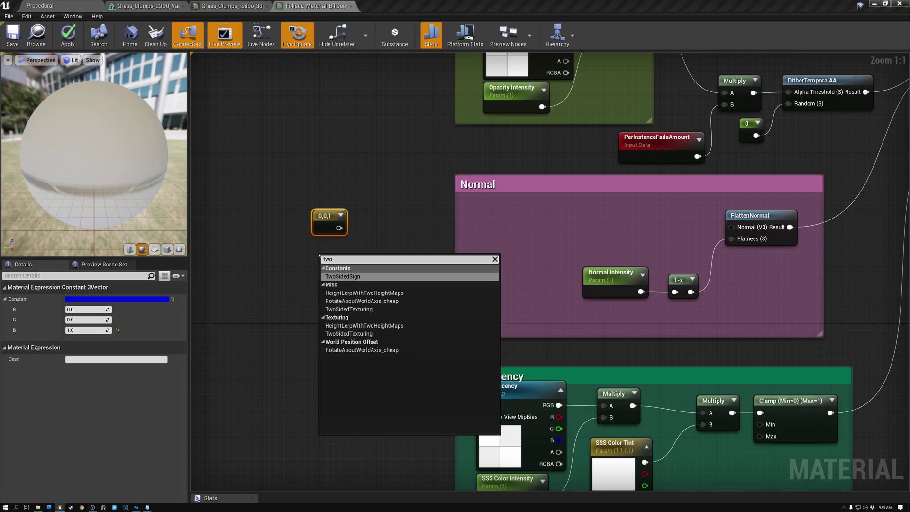
click(355, 276)
Multiply the 0,0,1 vector by TwoSidedSign using a new Multiply node
drag(359, 269, 375, 246)
text(mul)
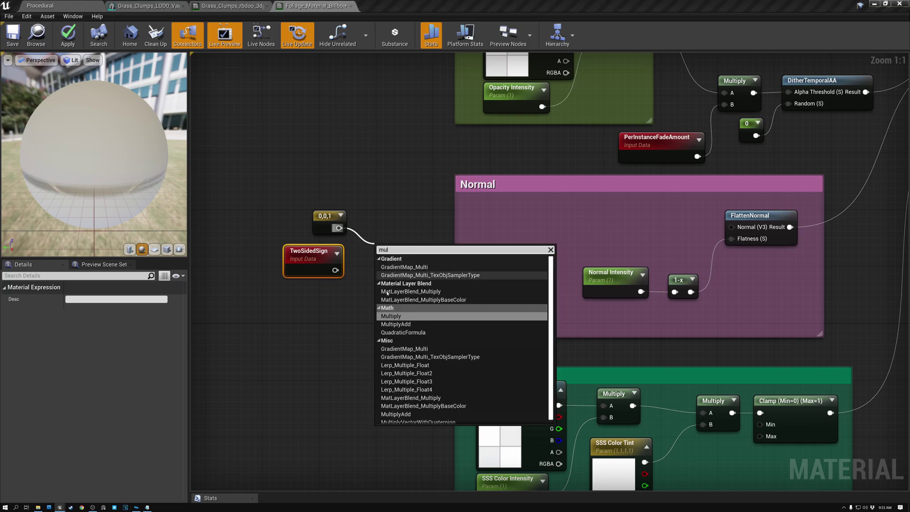
click(396, 316)
drag(335, 270, 379, 233)
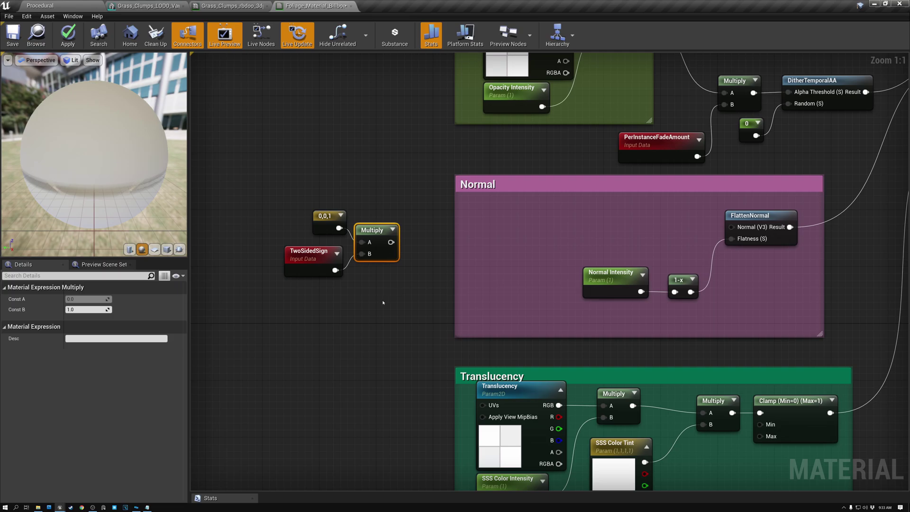
Search the available material nodes for "speed"
right_click(350, 321)
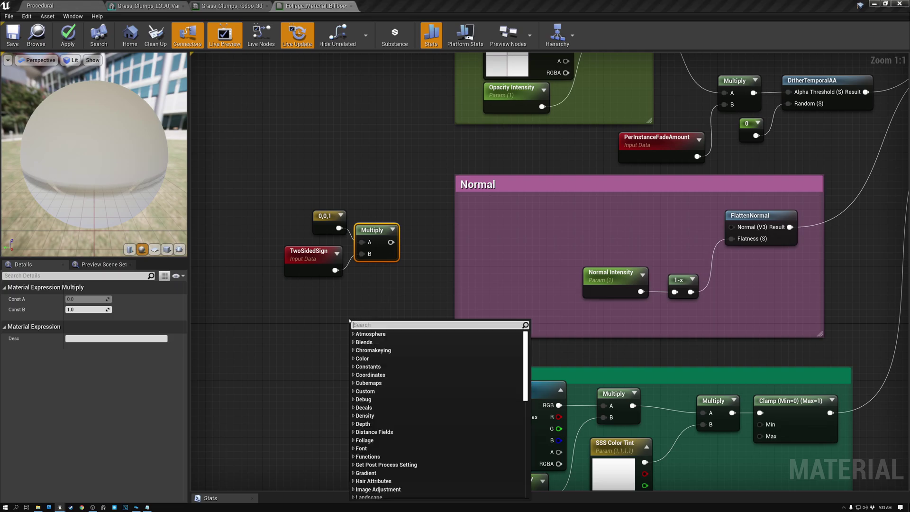
text(speed)
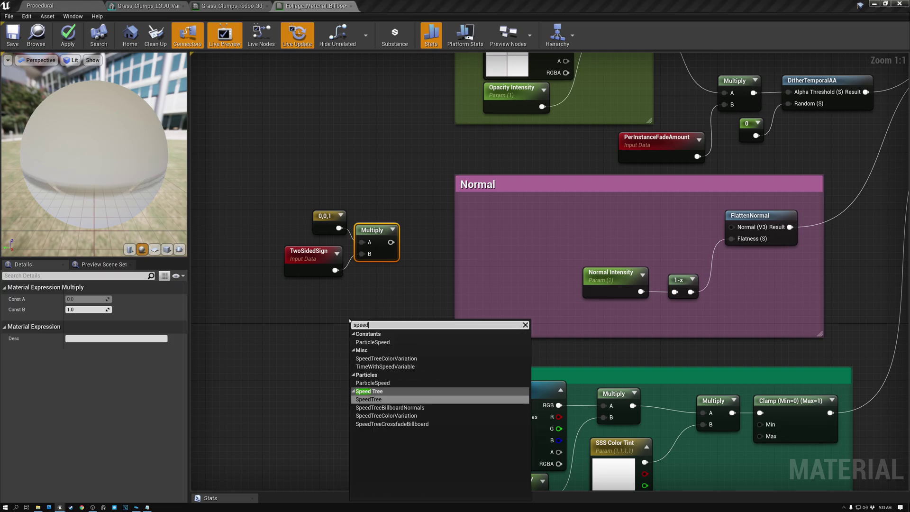
click(394, 383)
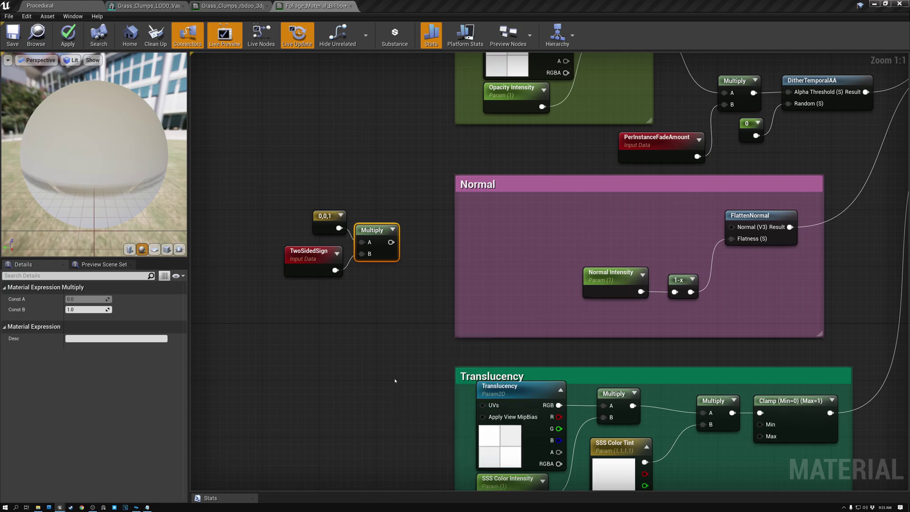
Add a SpeedTreeBillboardNormals node after the new Multiply and feed the Multiply result into its Normal input
drag(379, 325, 419, 242)
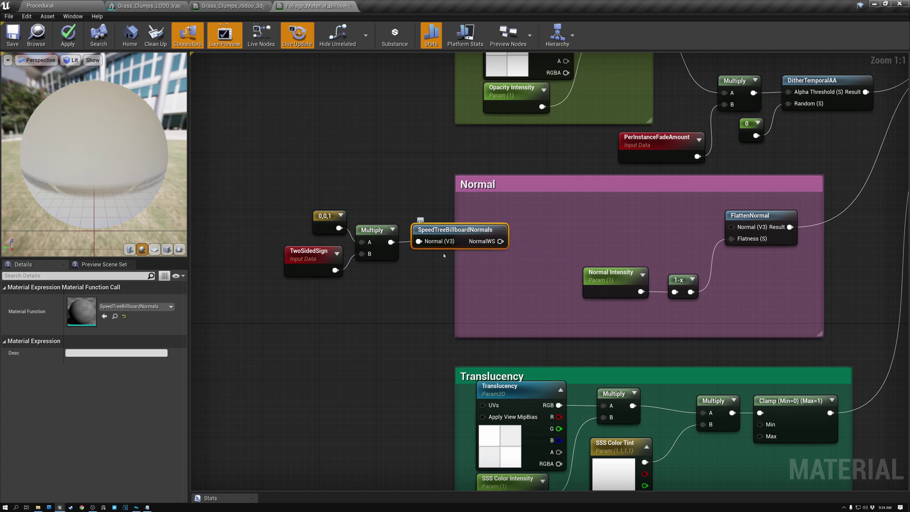
mouse_move(444, 230)
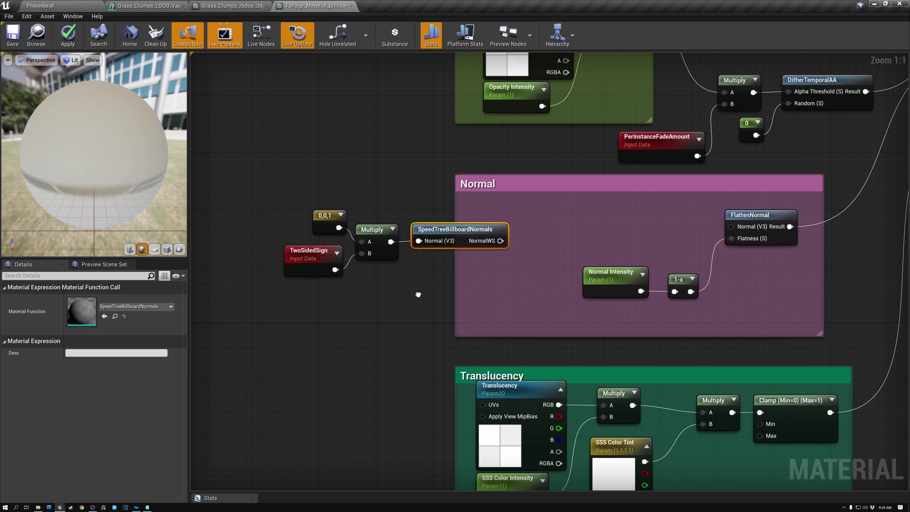
Add a Transform (TransformVector) node near SpeedTreeBillboardNormals and connect the NormalWS output to its input
right_drag(878, 153, 686, 248)
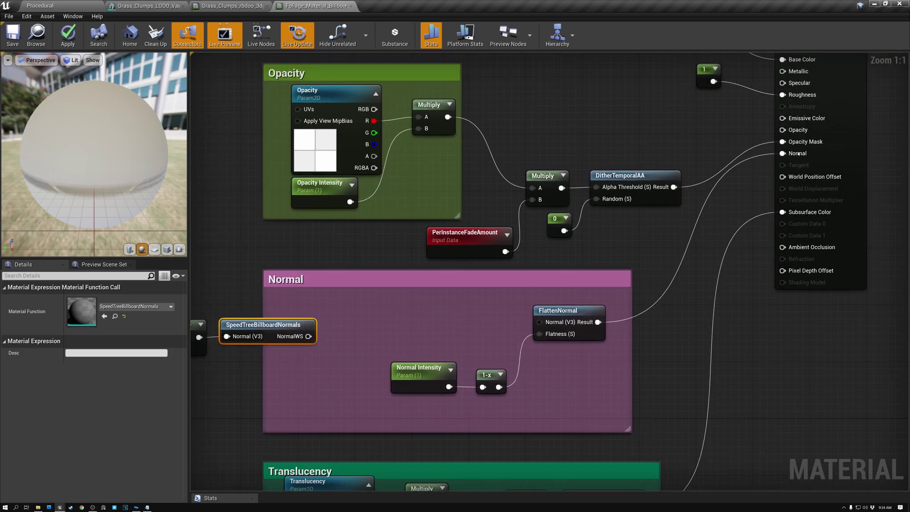
right_drag(883, 133, 842, 219)
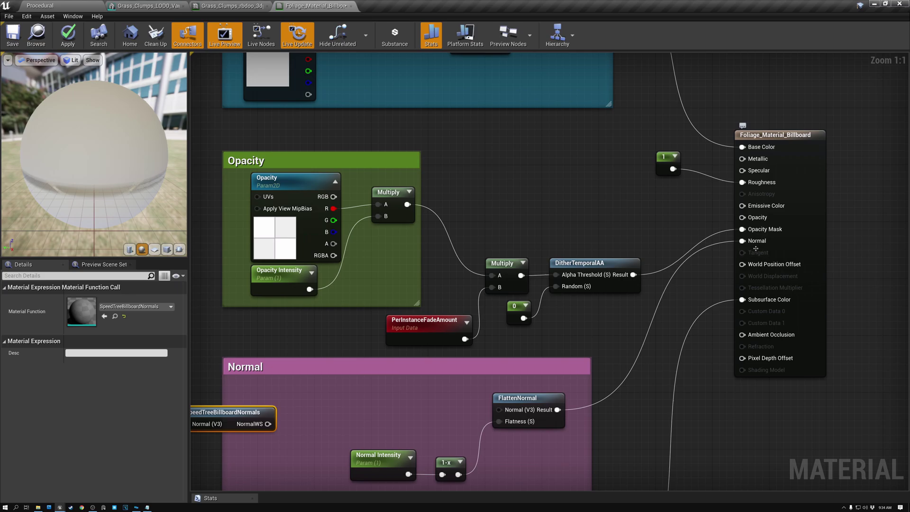
right_drag(584, 325, 740, 184)
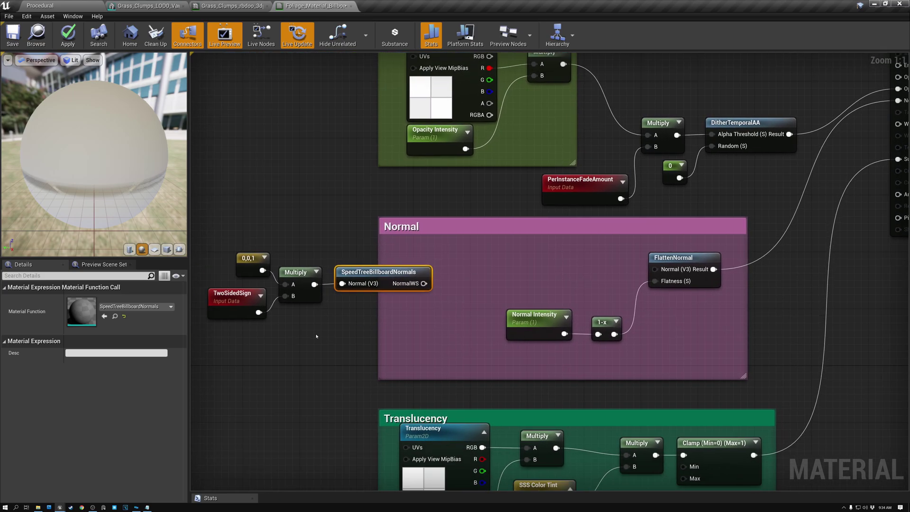
right_click(302, 343)
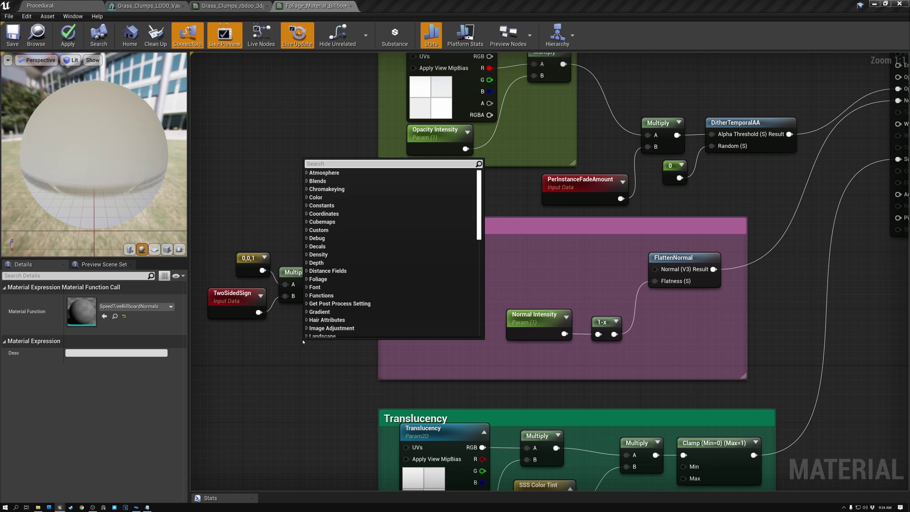
text(transform)
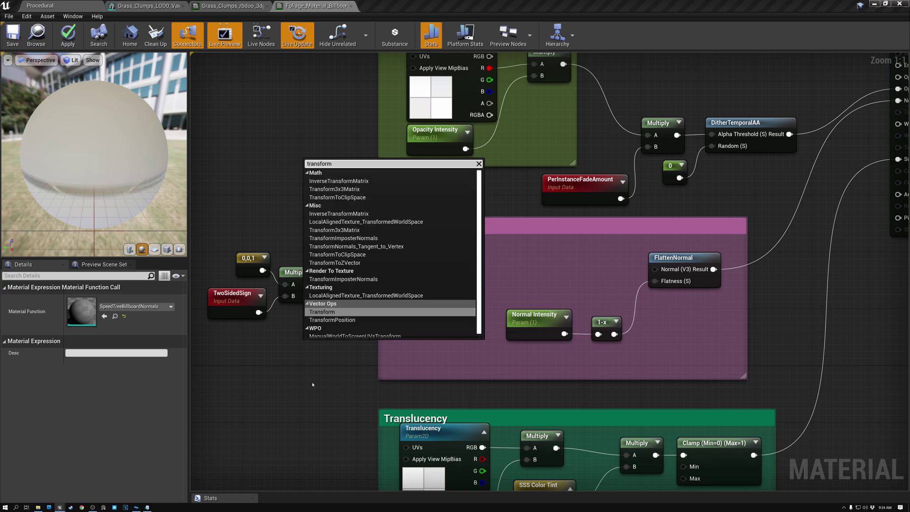
click(327, 312)
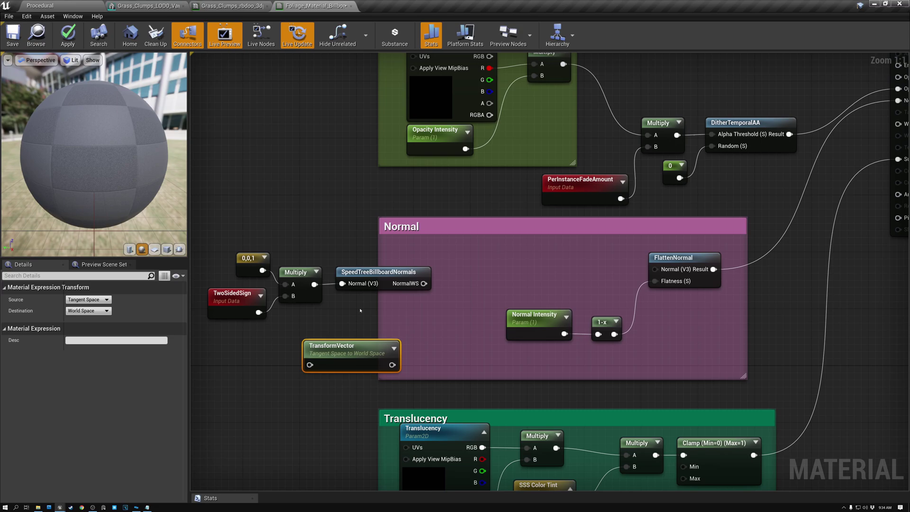
drag(424, 283, 400, 330)
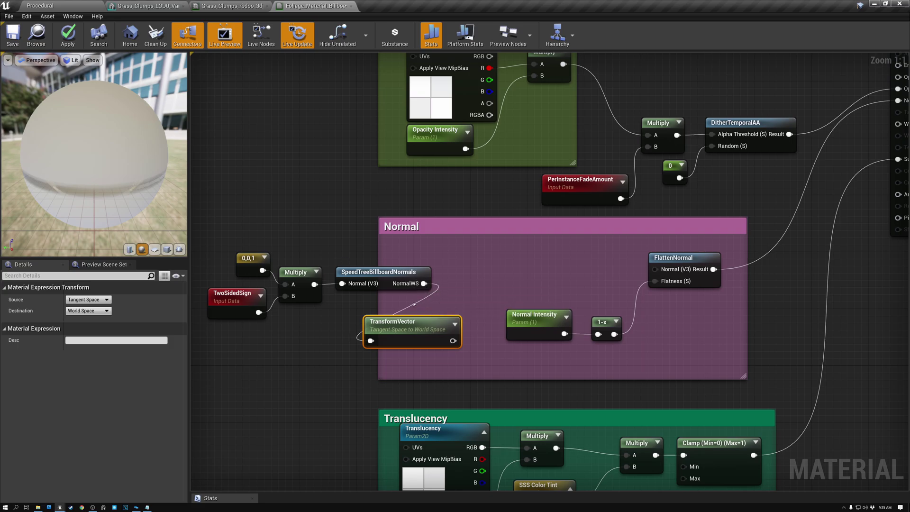
Set the TransformVector source to World Space and destination to Tangent Space, and line the node up after SpeedTreeBillboardNormals
click(108, 300)
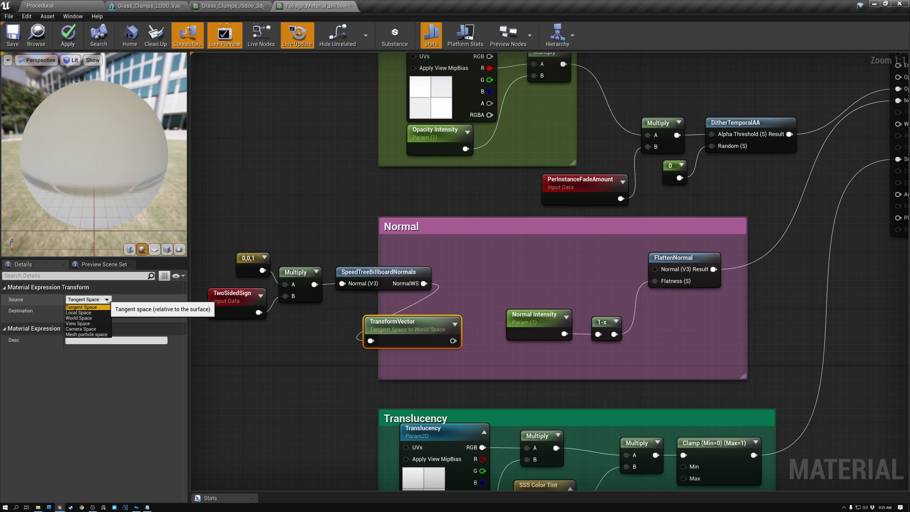
click(90, 319)
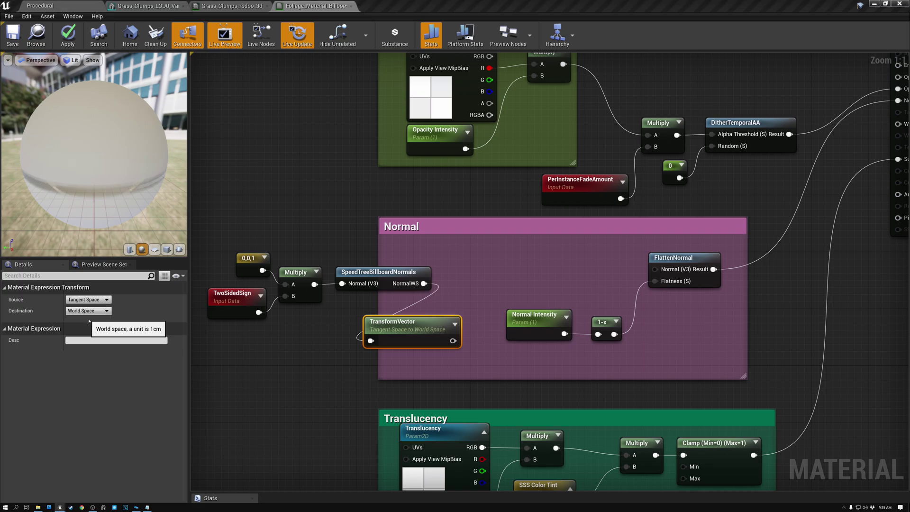
click(102, 311)
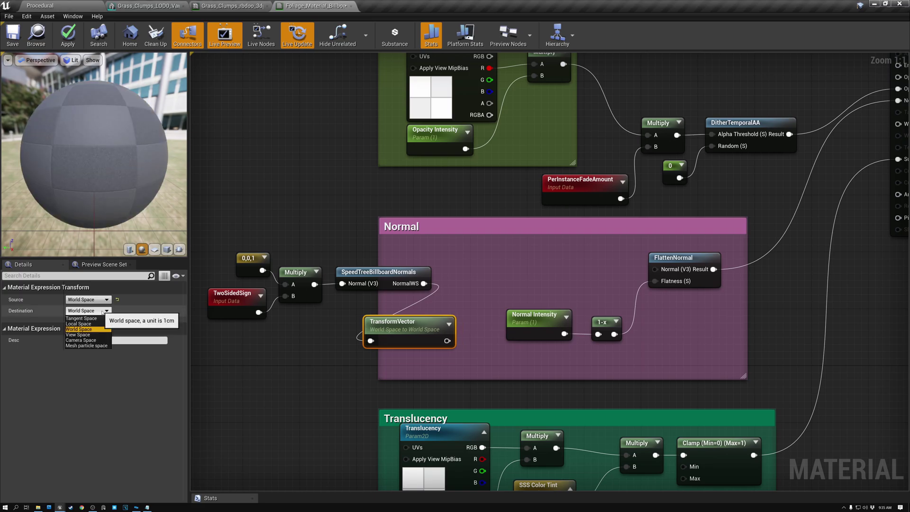
click(92, 318)
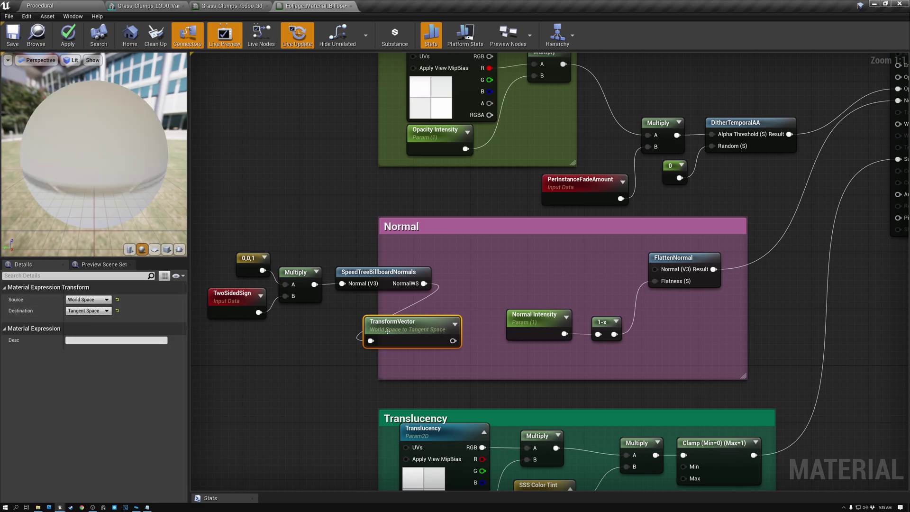
drag(410, 327, 488, 270)
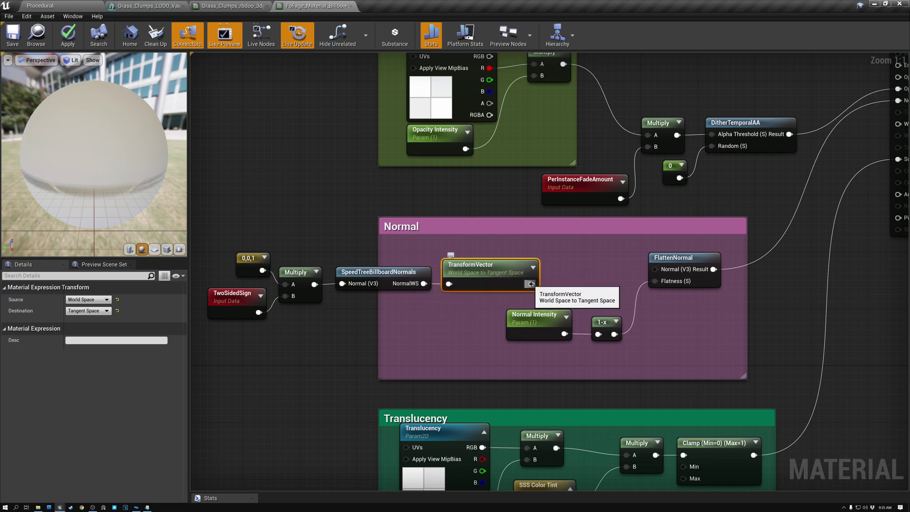
Delete the FlattenNormal, Normal Intensity and 1-x nodes from the Normal group and move the new normal node chain into it
drag(572, 264, 688, 349)
key(Delete)
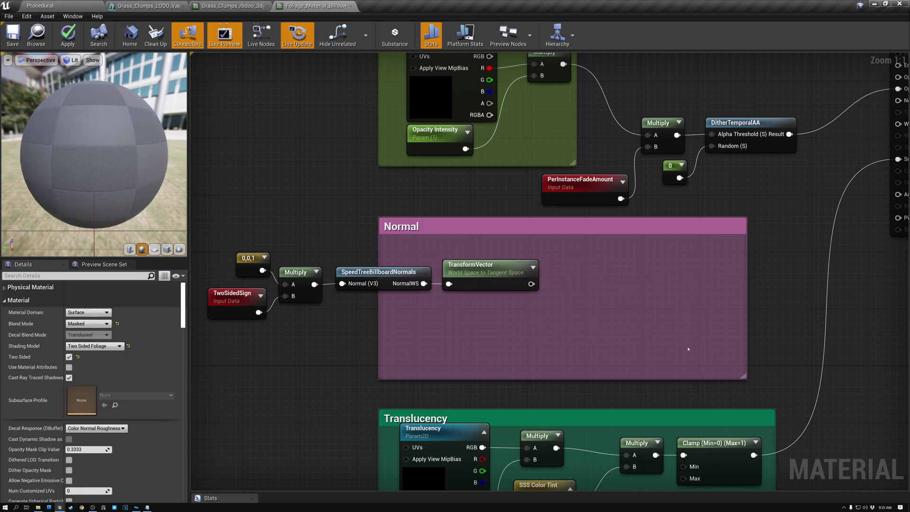
drag(215, 254, 324, 306)
drag(308, 272, 315, 272)
drag(223, 246, 351, 315)
drag(360, 273, 367, 273)
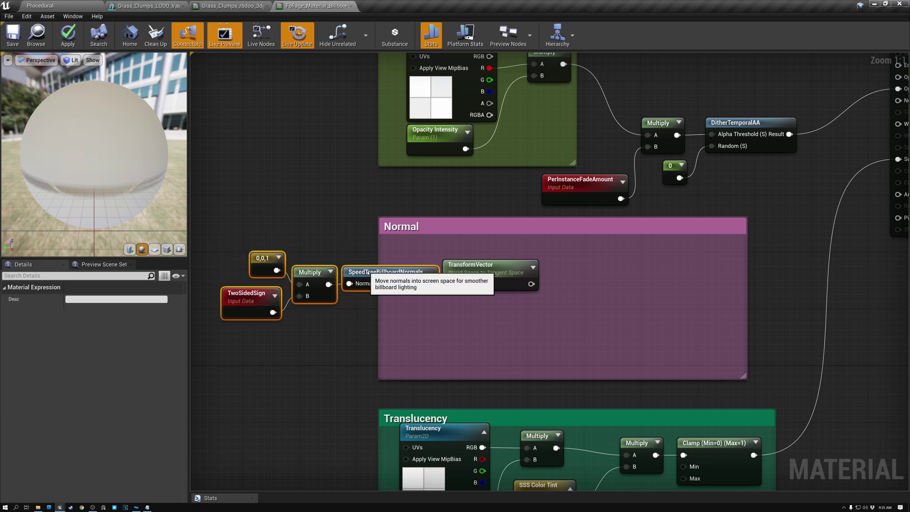
drag(222, 249, 545, 308)
drag(522, 266, 731, 287)
Connect the TransformVector output to the material's Normal input and save Foliage_Material_Billboard
right_drag(770, 249, 569, 293)
drag(493, 340, 689, 142)
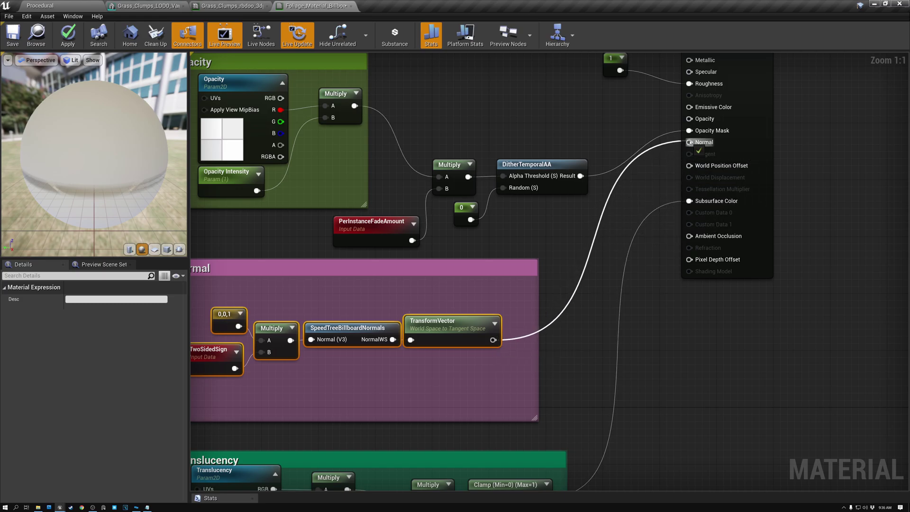
right_drag(532, 237, 635, 192)
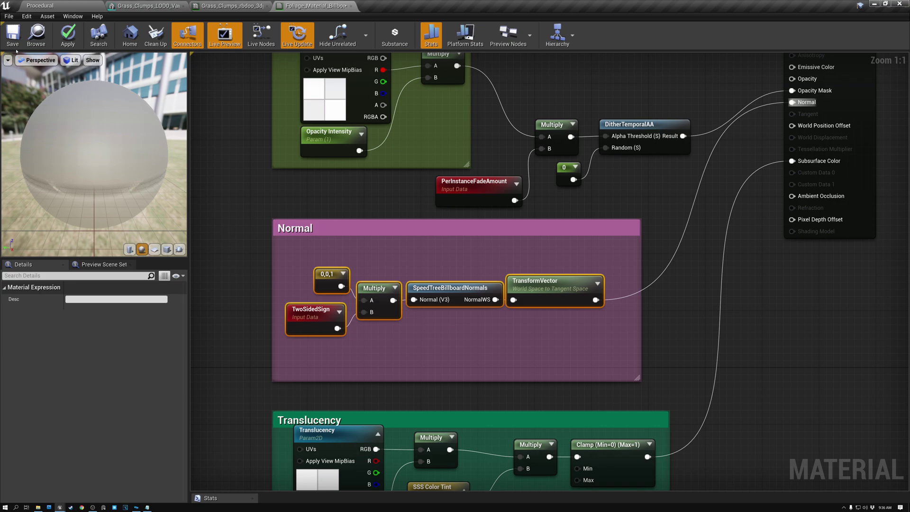
key(ctrl+s)
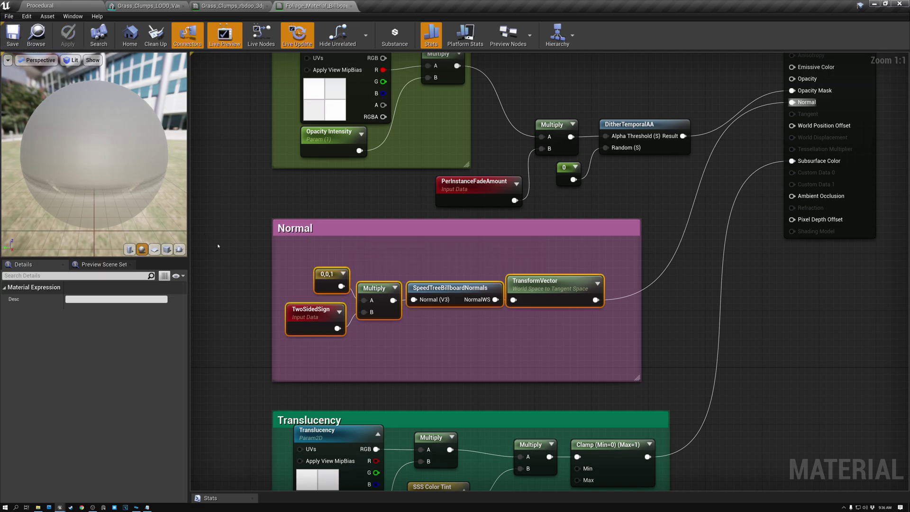
Set the parent of the Grass_Clumps billboard material instance to Foliage_Material_Billboard and save the instance
scroll(221, 203, down, 1)
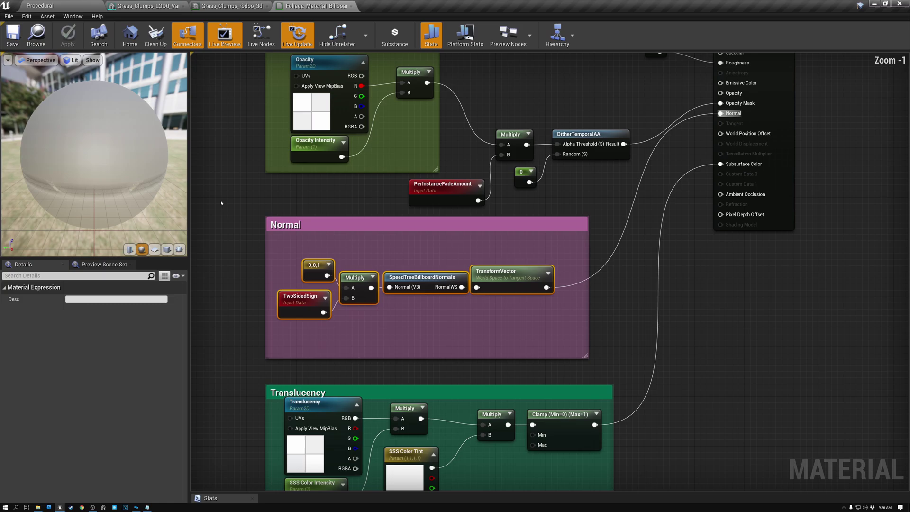
mouse_move(222, 204)
right_down()
mouse_move(230, 227)
mouse_move(234, 200)
right_up()
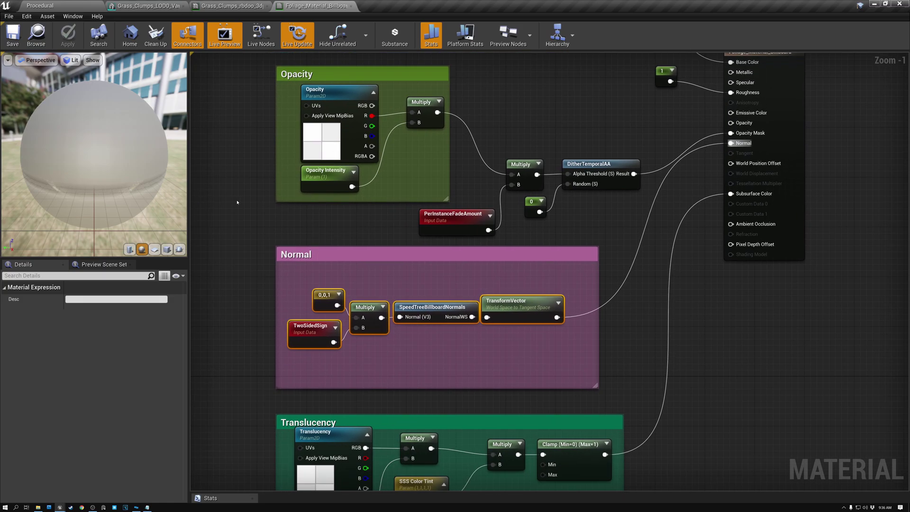
click(223, 7)
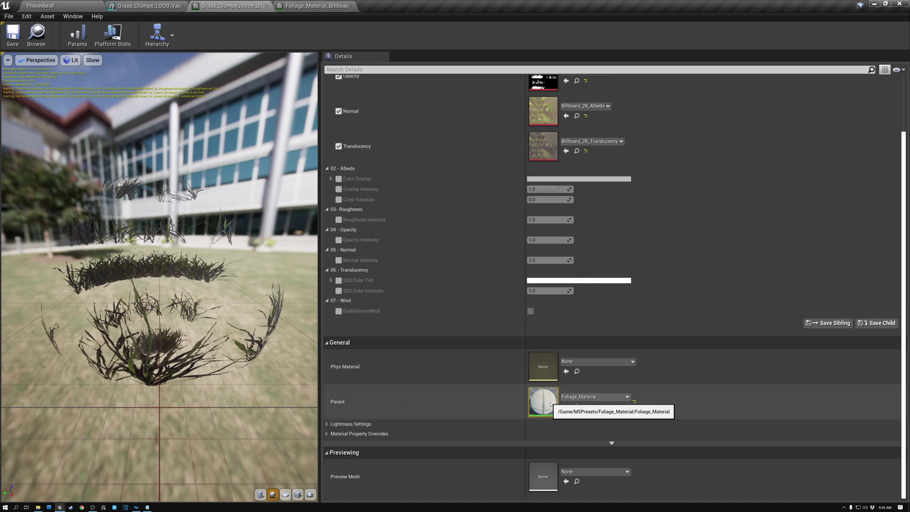
click(628, 397)
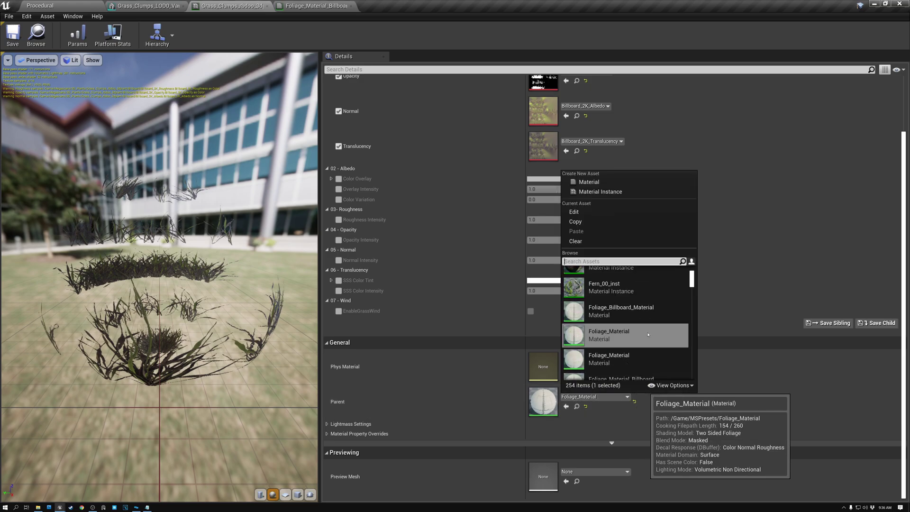
scroll(616, 322, down, 2)
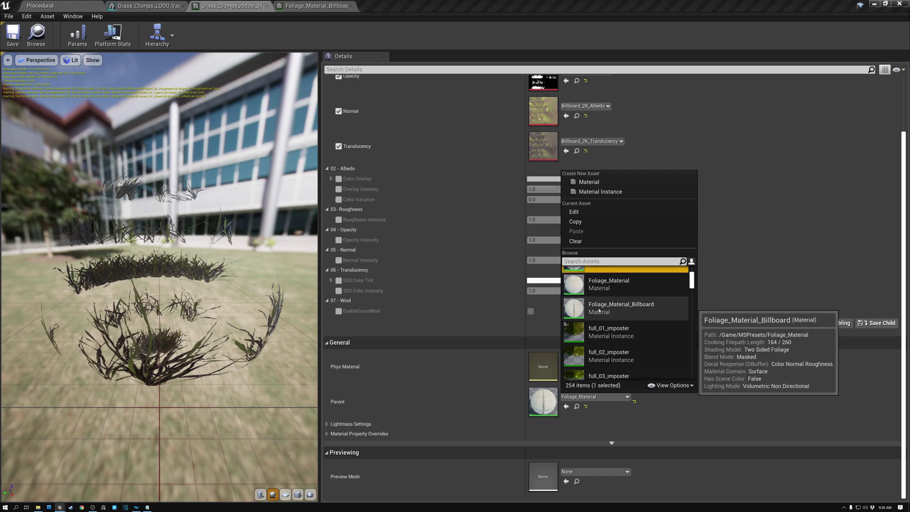
click(631, 308)
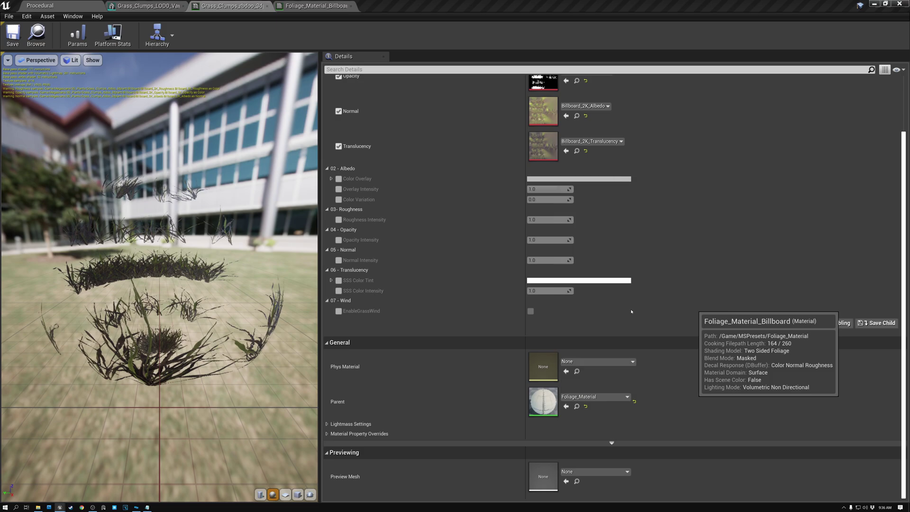
click(13, 35)
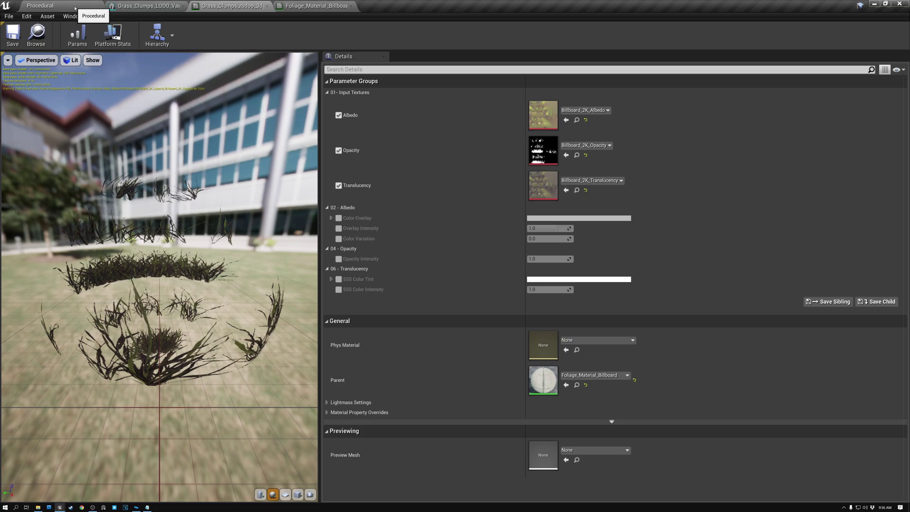
Return to the Procedural level and examine the distant grass clumps from several viewing angles
click(92, 6)
key(Up)
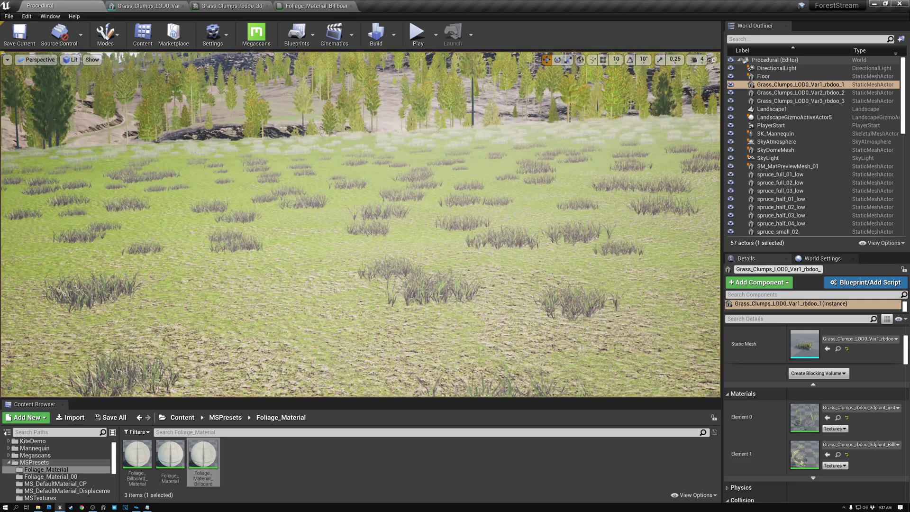
key(Up)
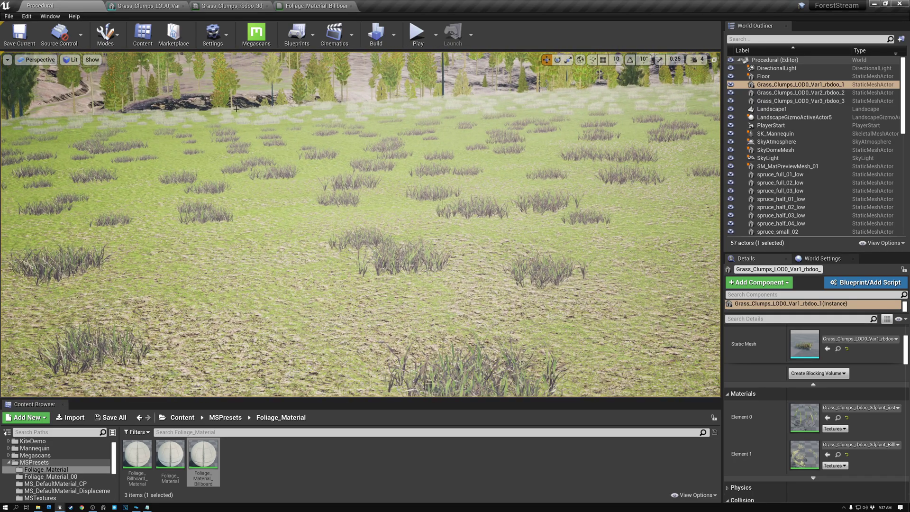
drag(329, 153, 412, 185)
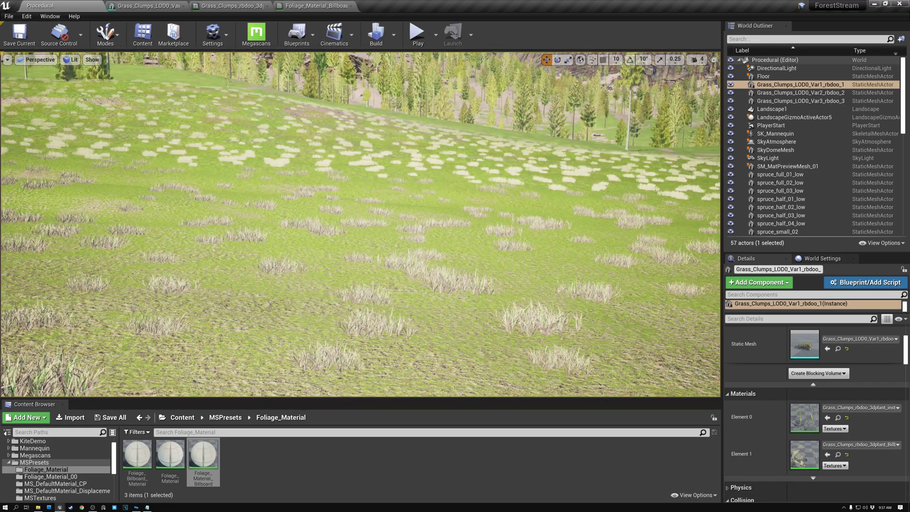
Inspect the grass clumps in the World Normal buffer visualization and return the viewport to Lit mode
click(74, 60)
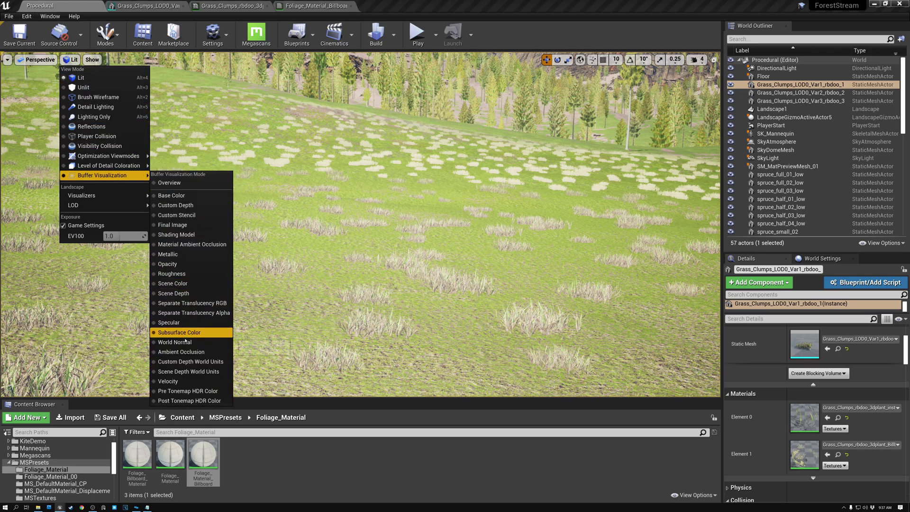
click(185, 341)
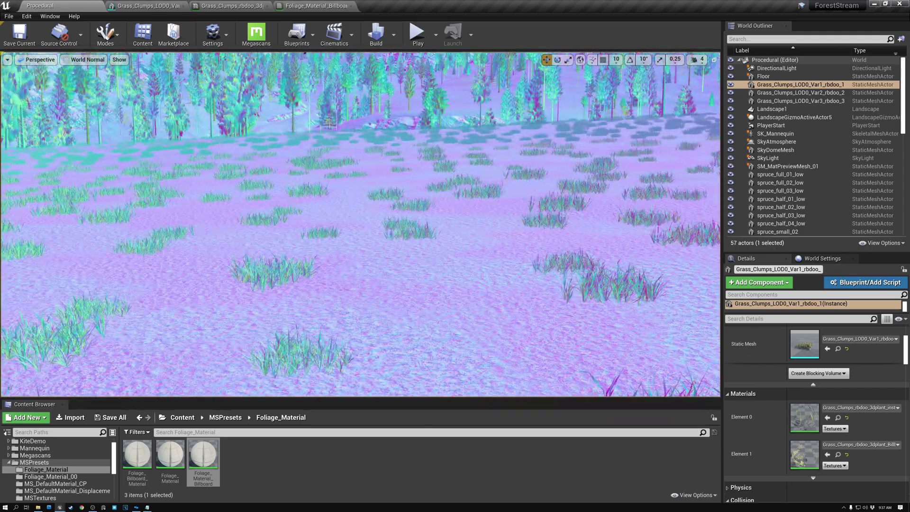
right_drag(360, 222, 346, 222)
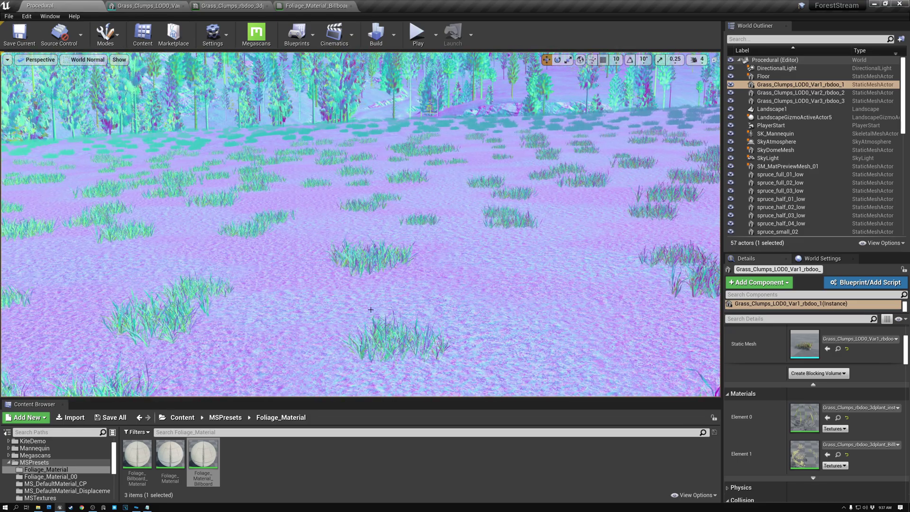
click(79, 61)
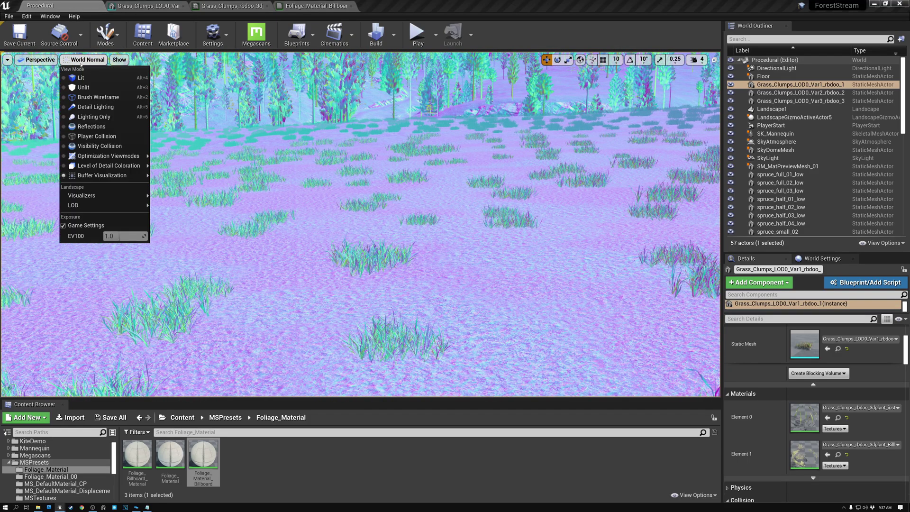
click(81, 78)
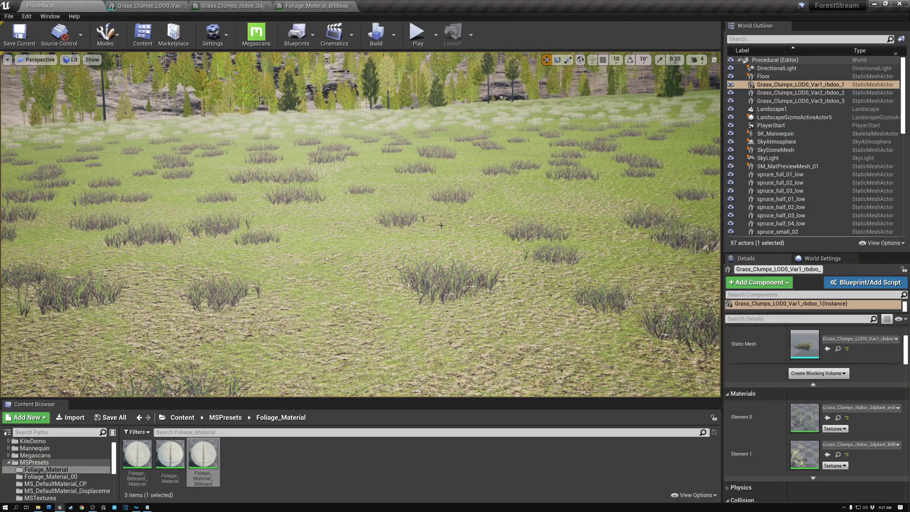
drag(472, 245, 472, 245)
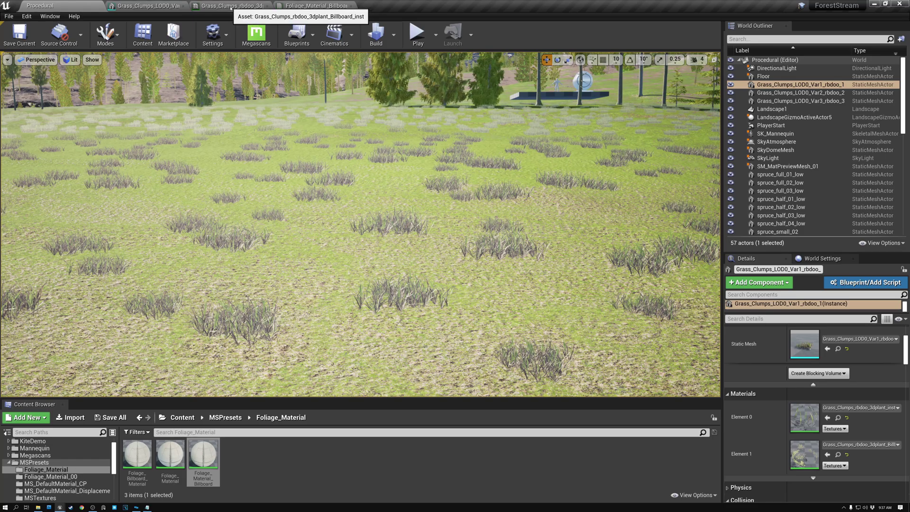
Check the Grass_Clumps billboard instance's parameters, then inspect the Procedural level's grass clumps in Unlit mode to compare near and distant colors
click(231, 6)
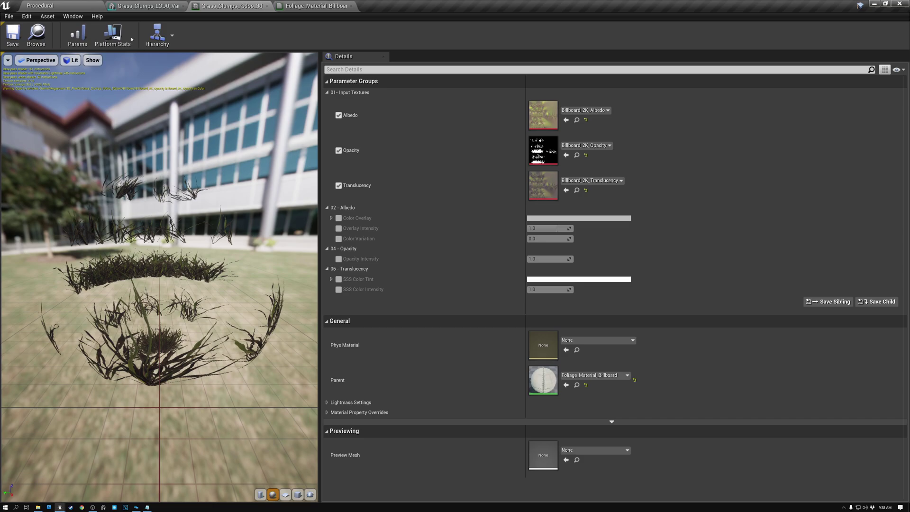
click(80, 8)
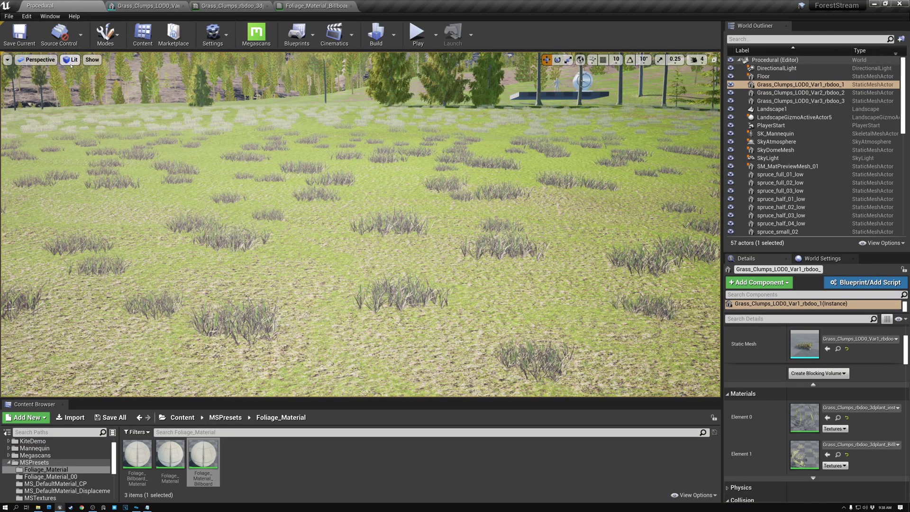
click(71, 65)
click(83, 90)
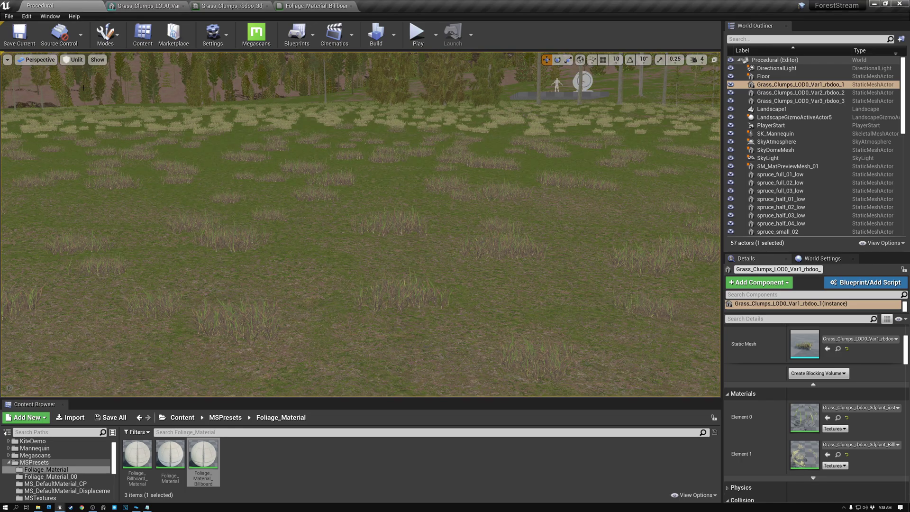
mouse_move(360, 223)
right_down()
mouse_move(350, 237)
mouse_move(385, 215)
mouse_move(376, 197)
right_up()
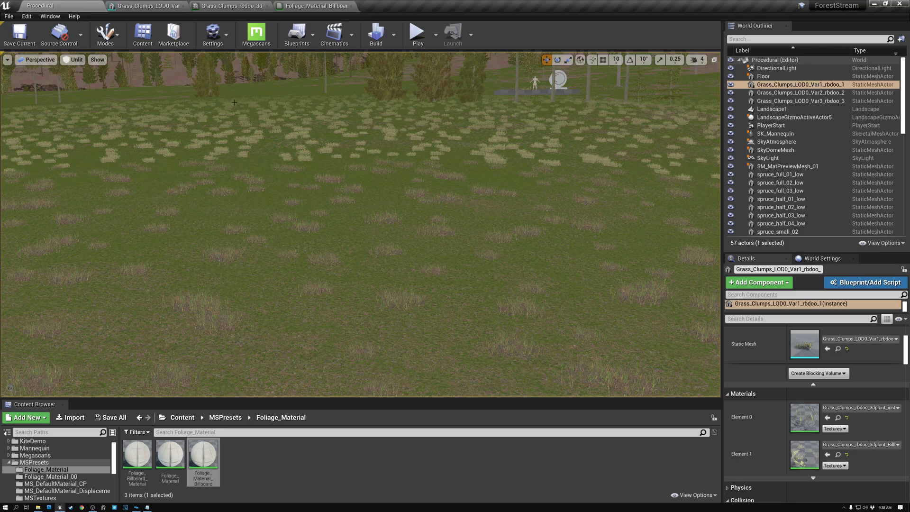
Enable the Color Overlay override in the Grass_Clumps billboard material instance and set its R, G and B values to 0.3
click(225, 6)
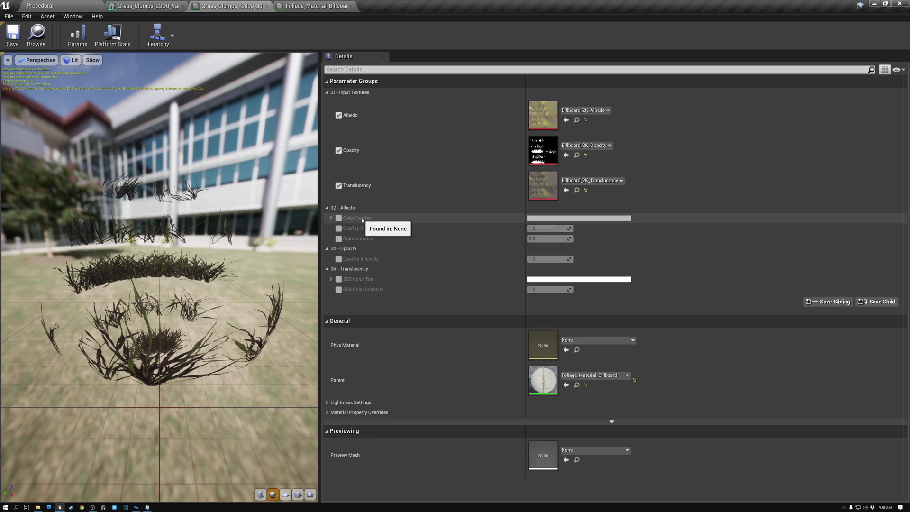
click(331, 218)
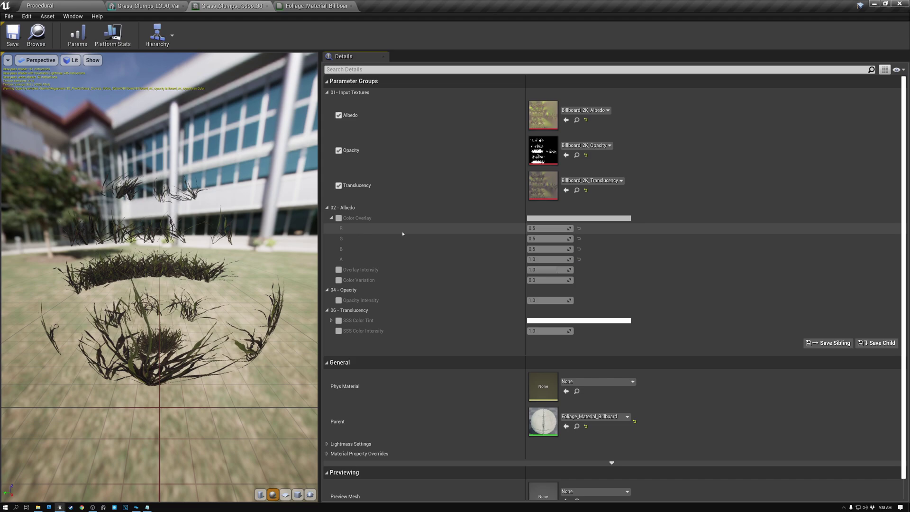
click(338, 219)
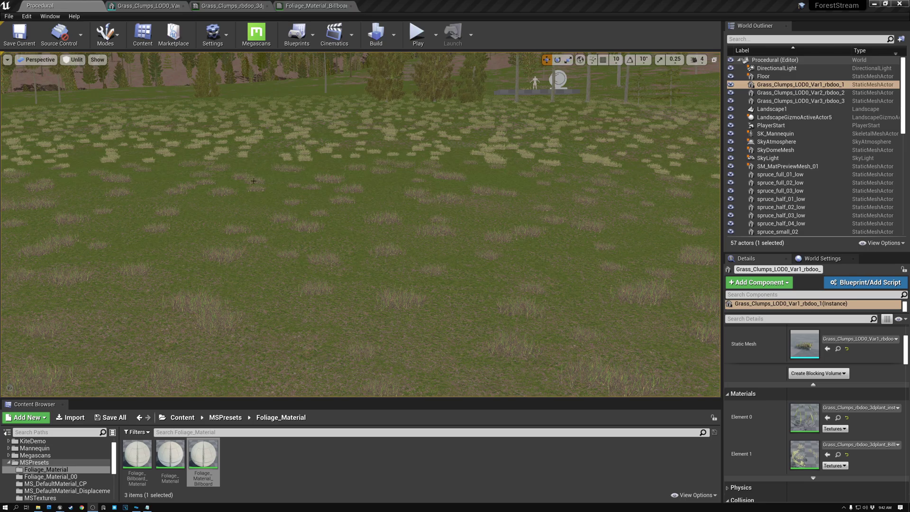
click(241, 7)
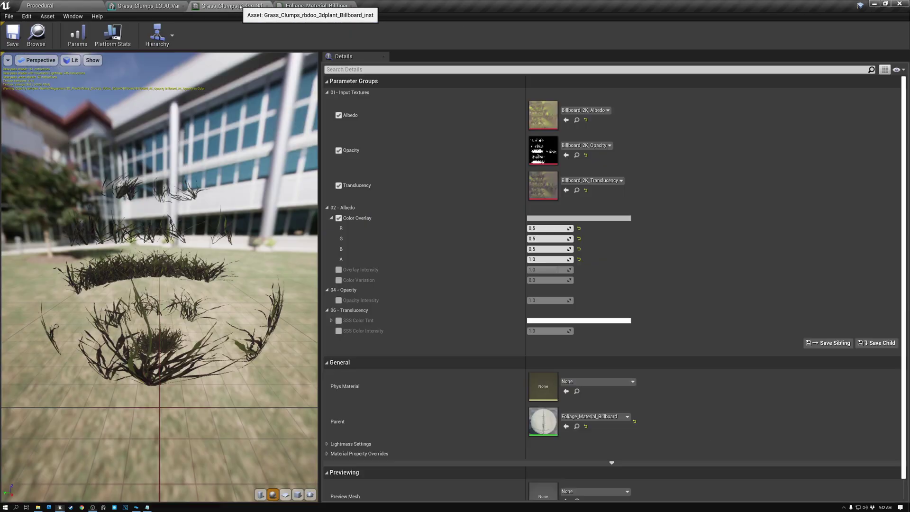
click(541, 228)
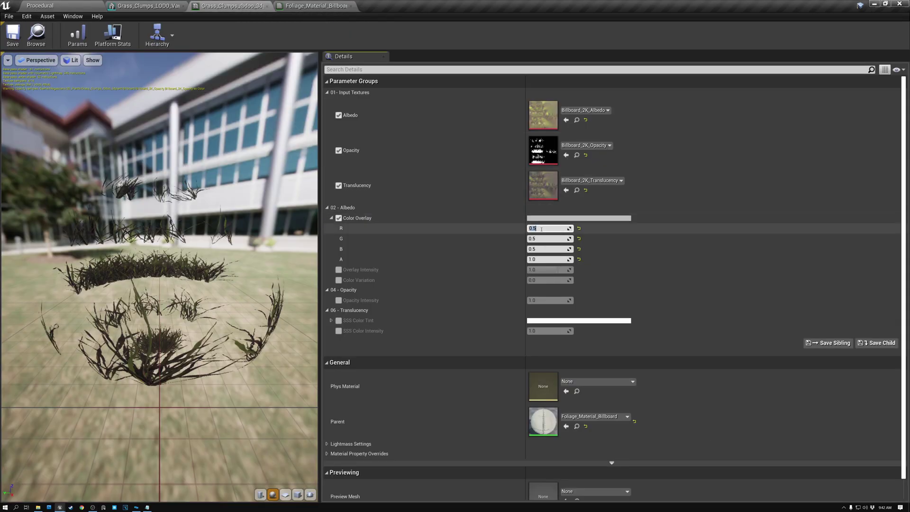
text(0.3)
click(543, 239)
text(0.3)
click(543, 249)
text(0.3)
key(Return)
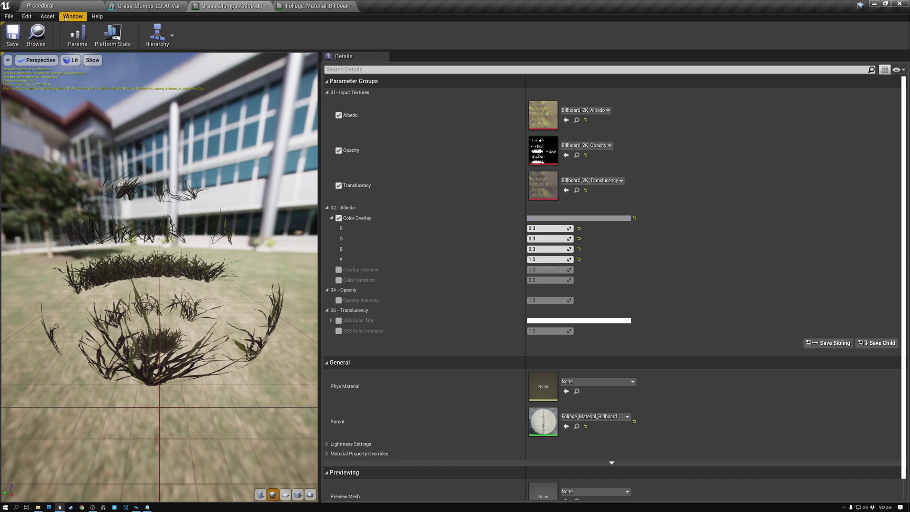
Return to the Procedural level and switch the viewport back to Lit mode to compare the near and distant grass clumps
click(75, 7)
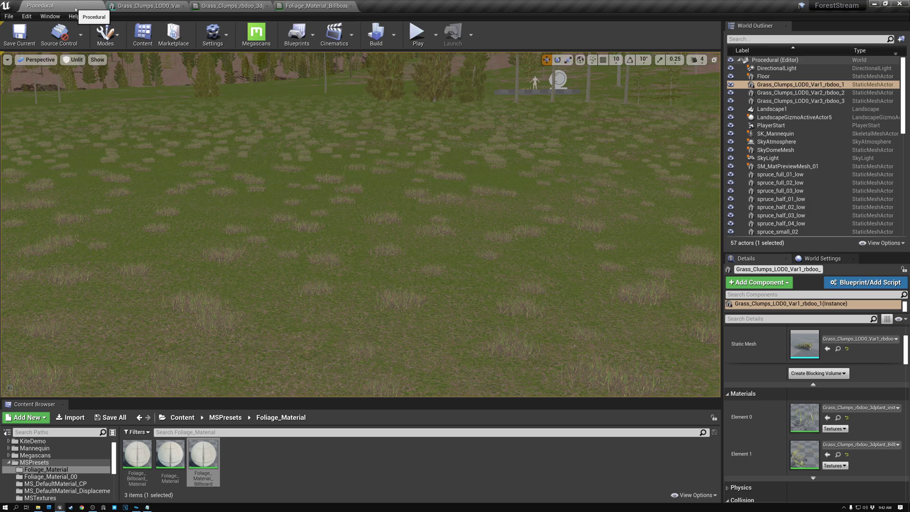
click(73, 59)
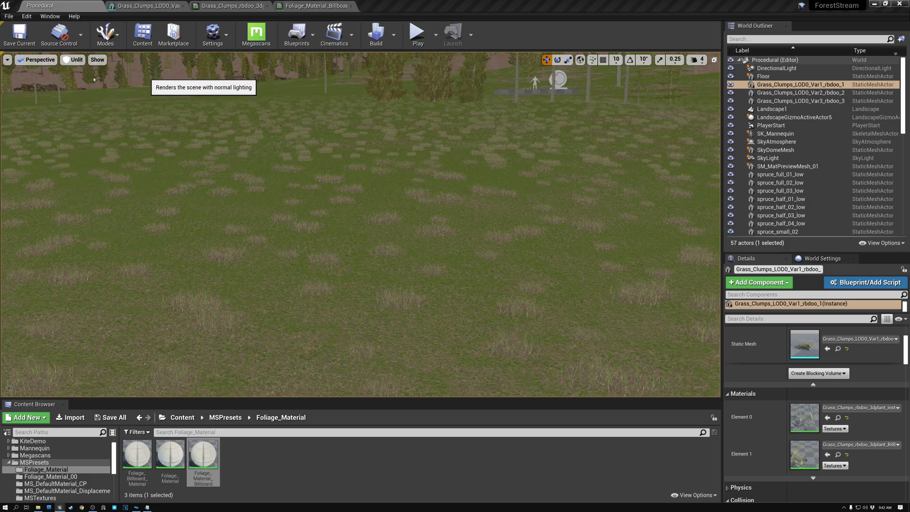
click(85, 78)
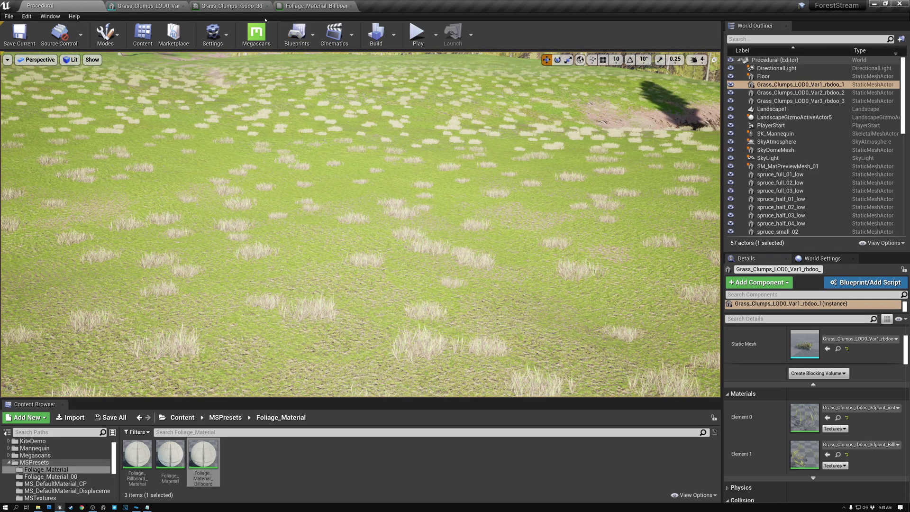
Enable the SSS Color Intensity override in the Grass_Clumps billboard material instance and set it to 0.5
click(238, 6)
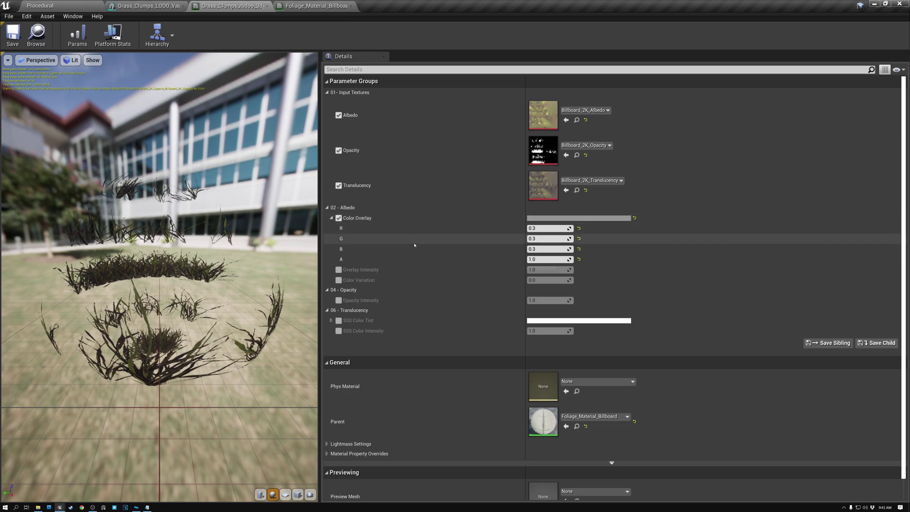
click(338, 331)
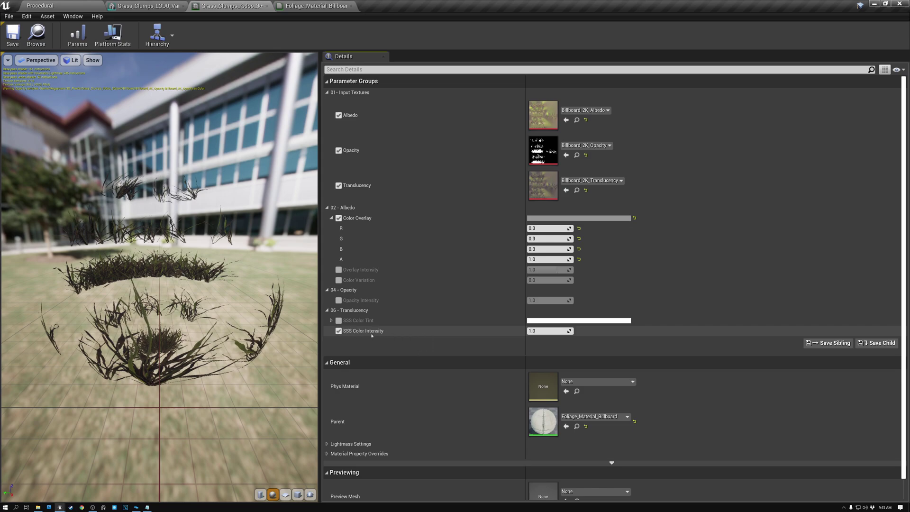
click(545, 331)
text(0.5)
key(Return)
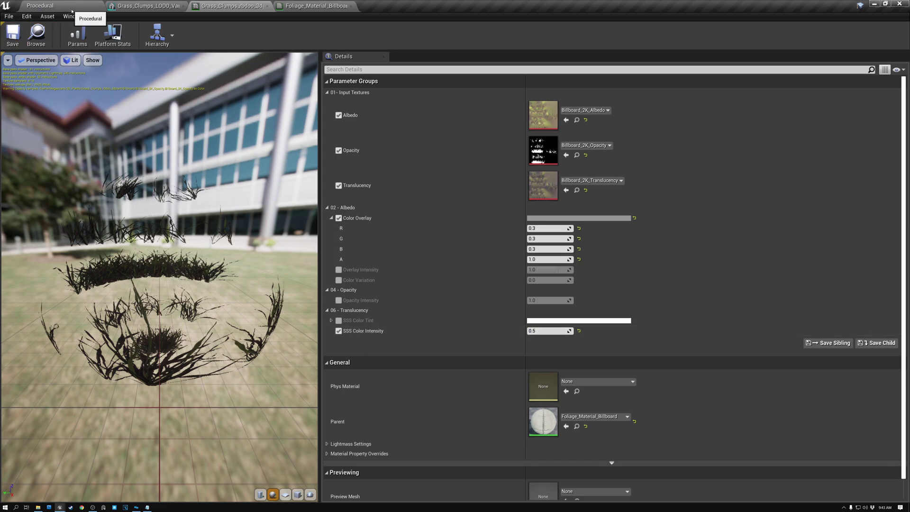
Return to the Procedural level and examine the distant grass clumps' shading from different viewing directions
click(72, 10)
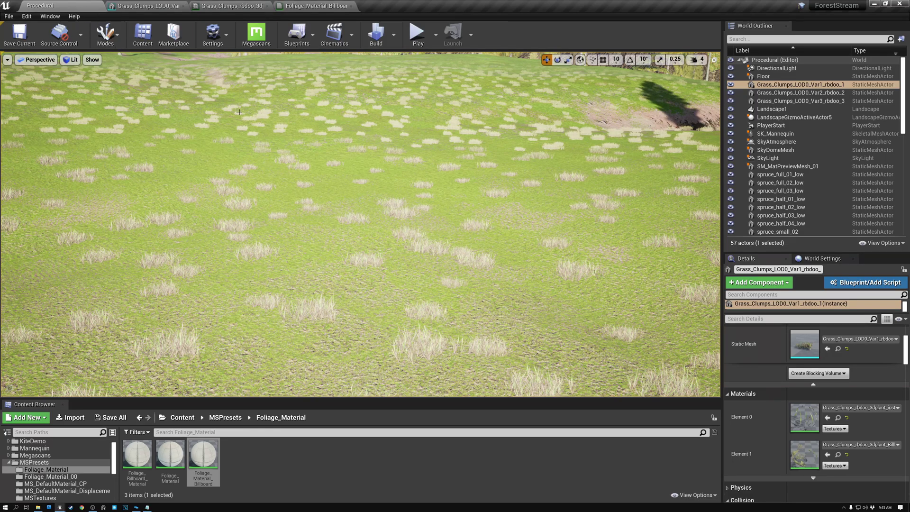
right_drag(360, 222, 342, 165)
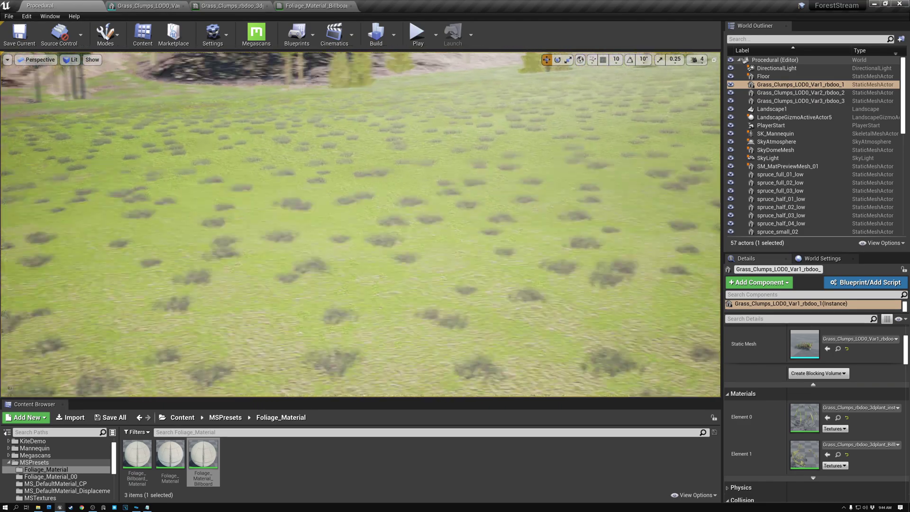
right_drag(360, 222, 393, 207)
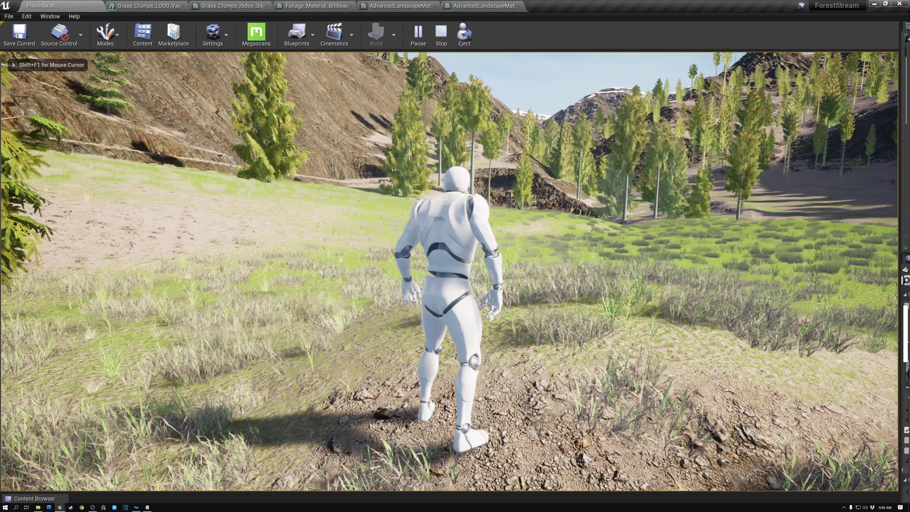
Run the mannequin across the grassy hill in the play session to examine the grass clumps in motion
key(w)
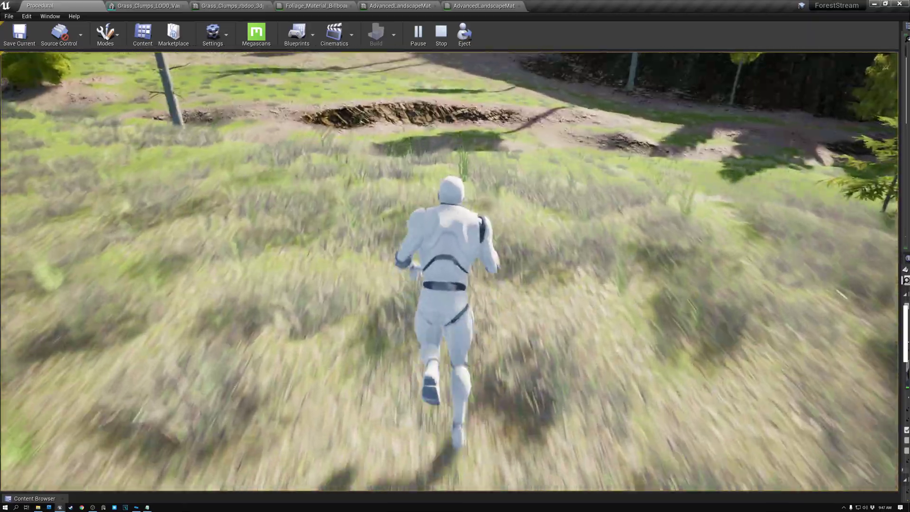
key(w)
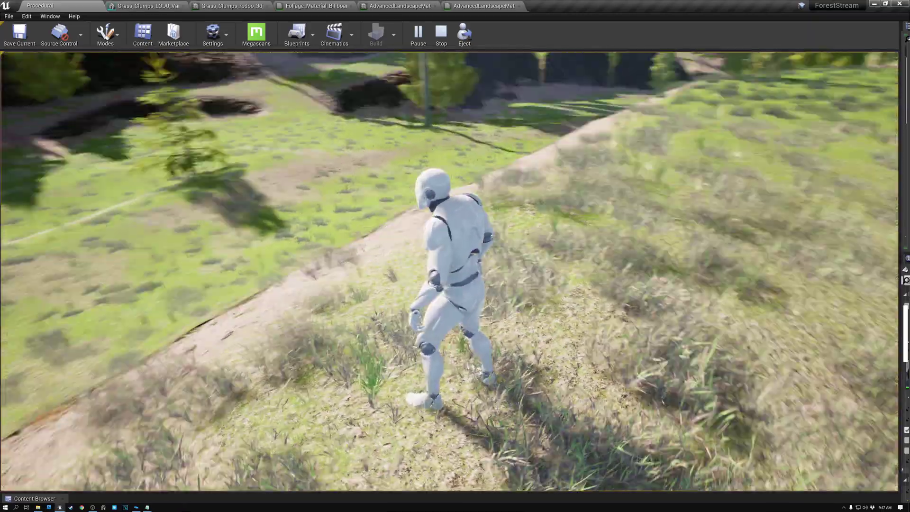